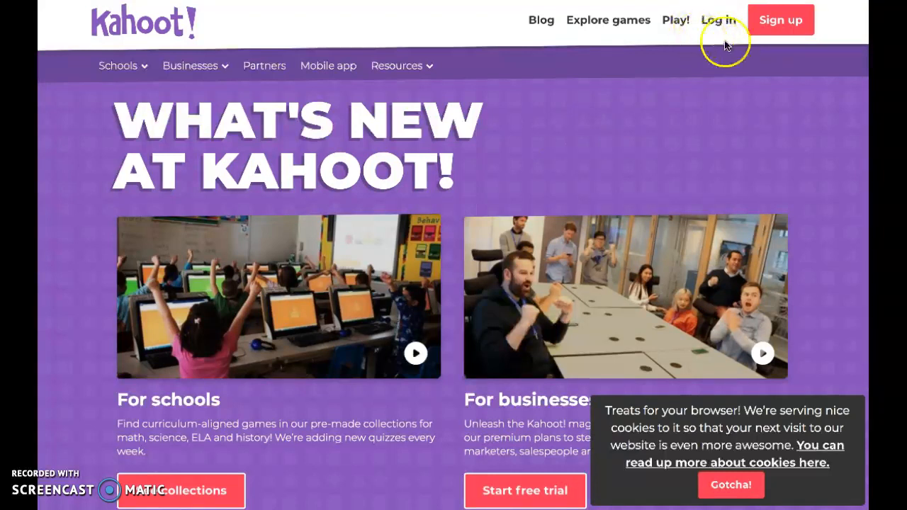
Start creating a new kahoot of the Quiz type.
{"action": "left_click", "coordinate": [595, 20]}
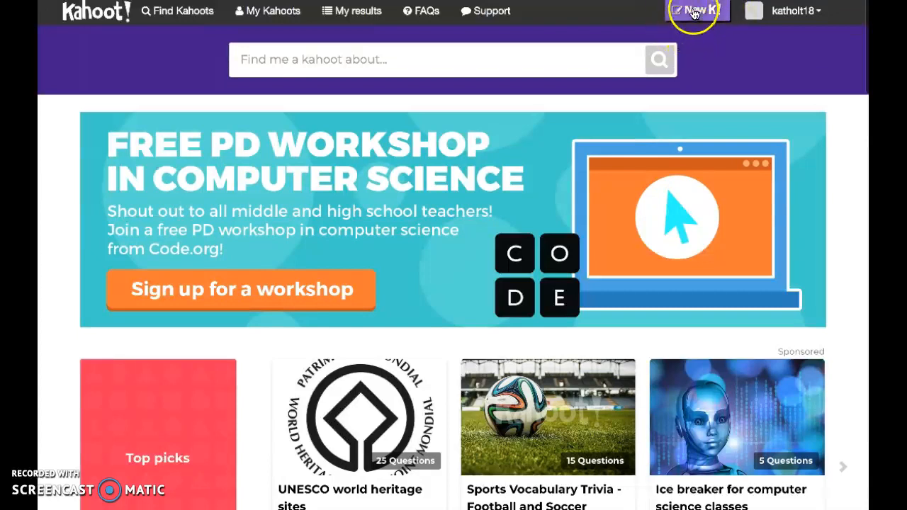
{"action": "left_click", "coordinate": [695, 10]}
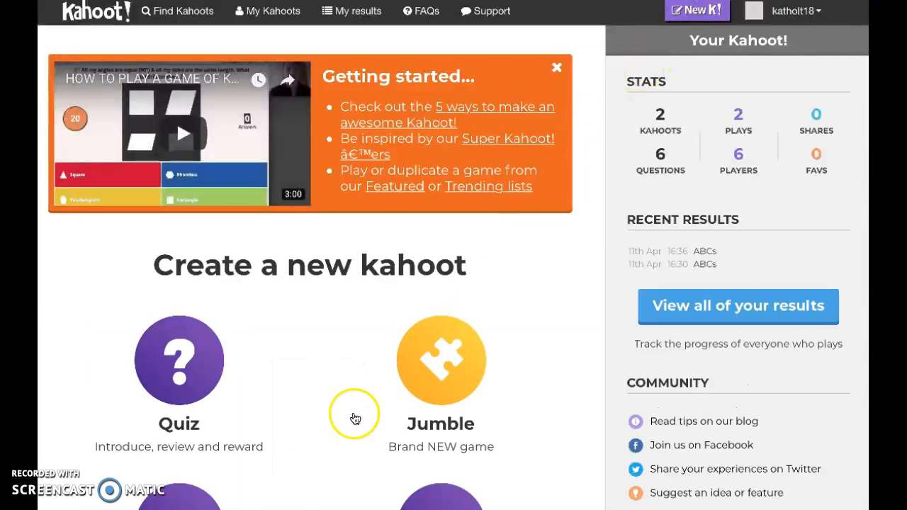
{"action": "scroll", "coordinate": [355, 419], "scroll_direction": "down", "scroll_amount": 3}
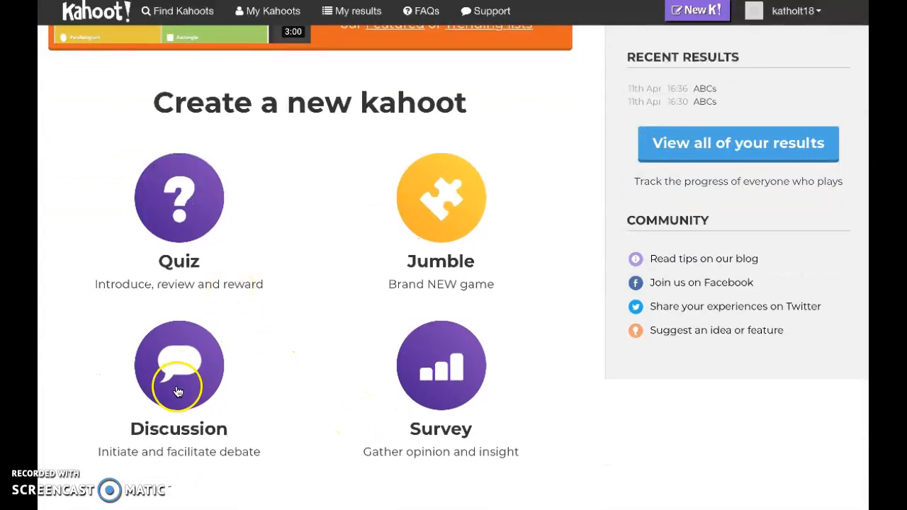
{"action": "scroll", "coordinate": [521, 280], "scroll_direction": "down", "scroll_amount": 1}
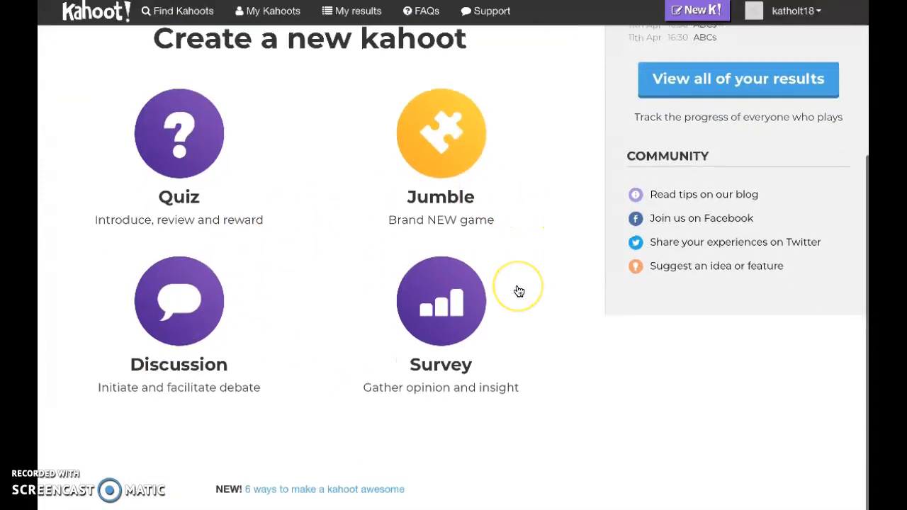
{"action": "scroll", "coordinate": [503, 186], "scroll_direction": "up", "scroll_amount": 3}
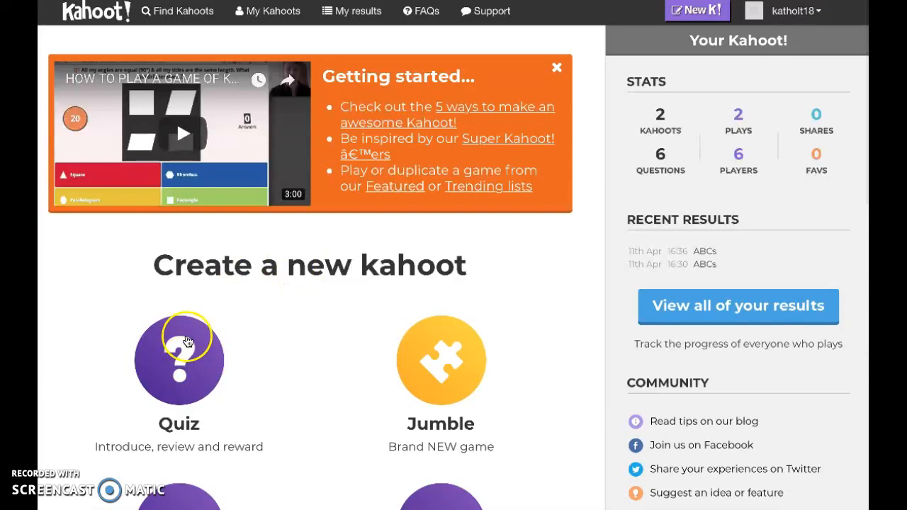
{"action": "left_click", "coordinate": [184, 347]}
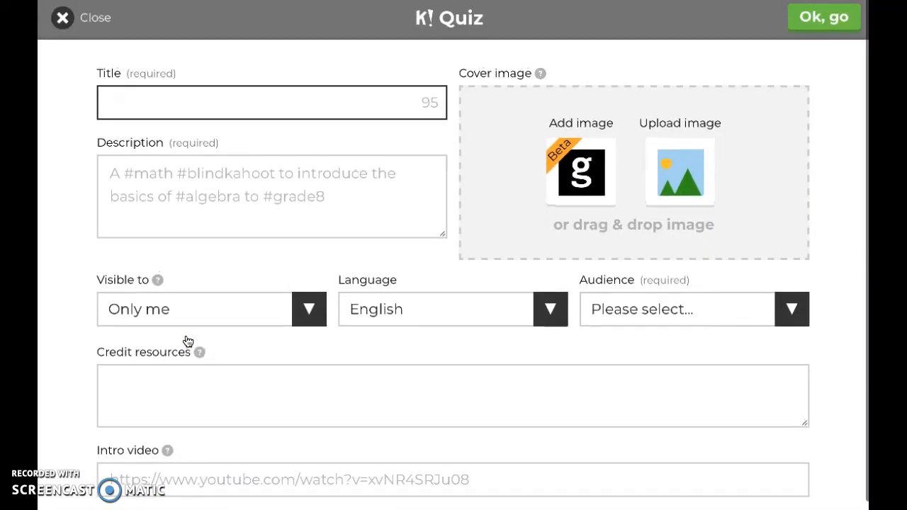
Title the quiz "ABCs".
{"action": "left_click", "coordinate": [226, 110]}
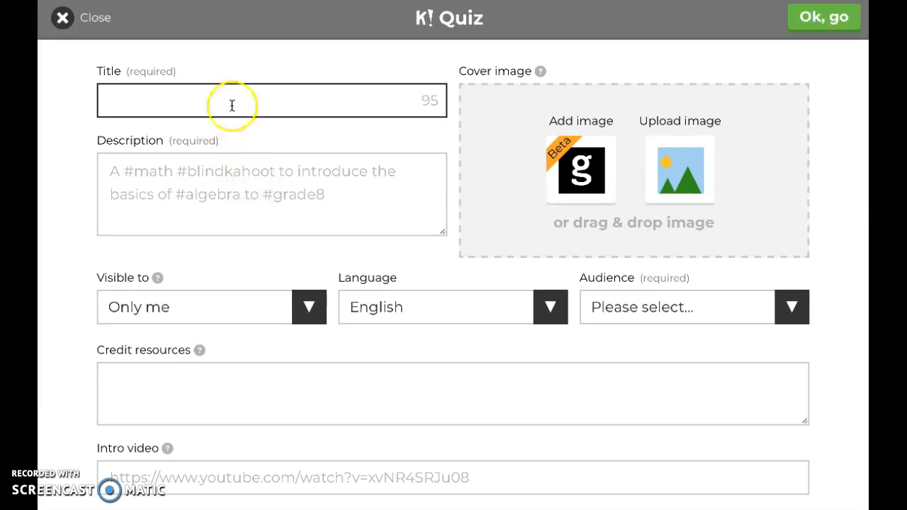
{"action": "left_click", "coordinate": [108, 98]}
{"action": "left_click", "coordinate": [113, 98]}
{"action": "left_click", "coordinate": [112, 95]}
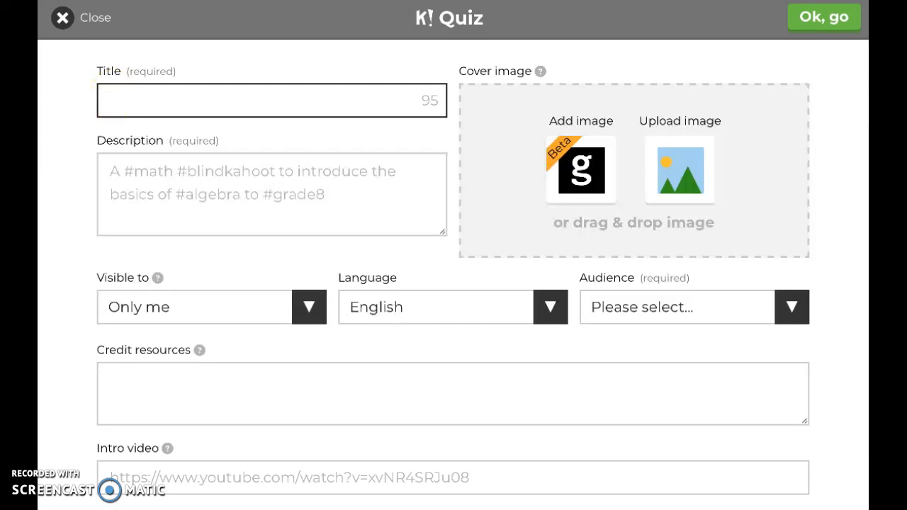
{"action": "type", "text": "ABCs"}
Enter "Letter recognition" as the quiz description.
{"action": "left_click", "coordinate": [114, 174]}
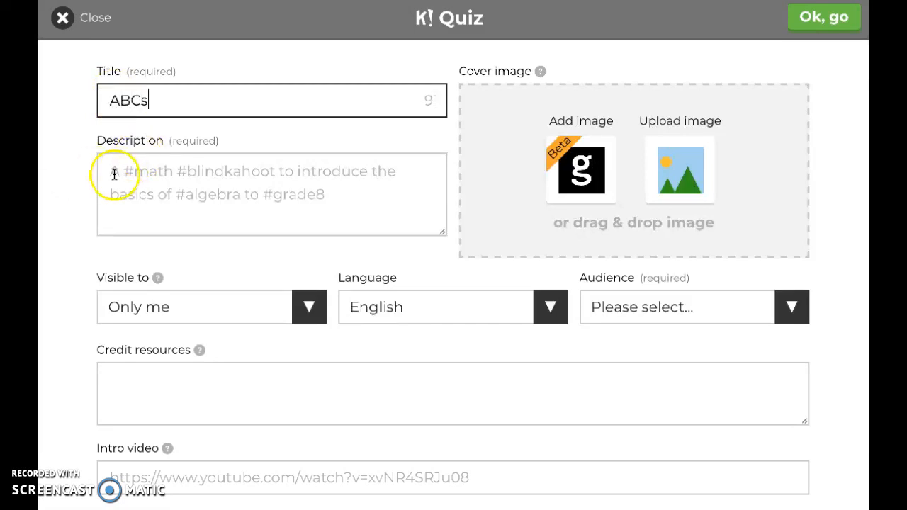
{"action": "left_click", "coordinate": [113, 174]}
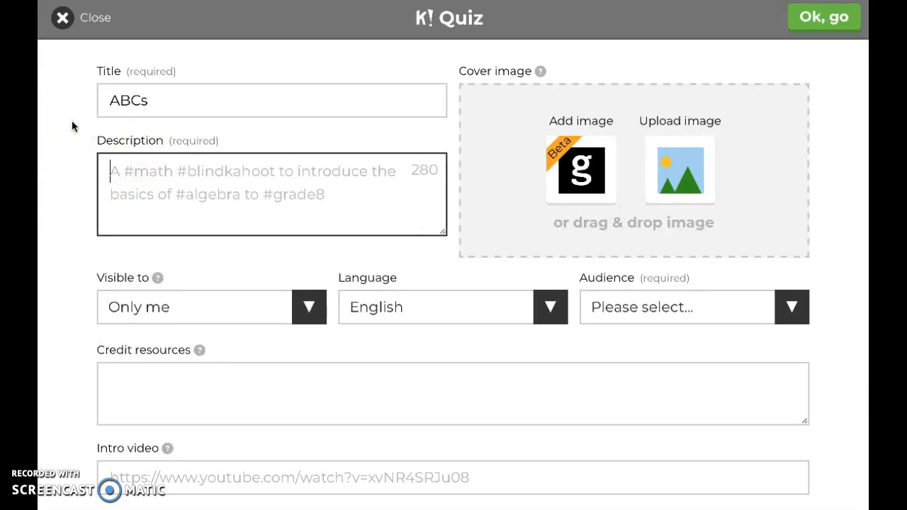
{"action": "type", "text": "Letter recg"}
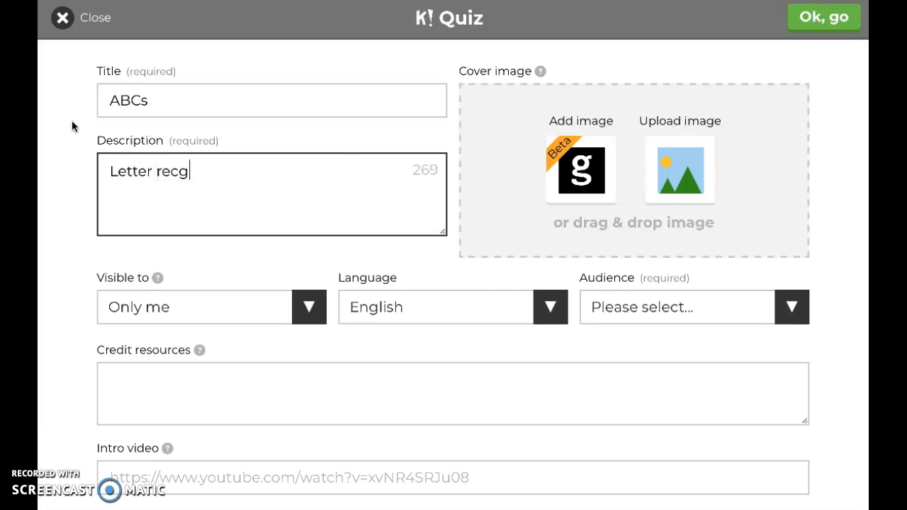
{"action": "key", "text": "BackSpace"}
{"action": "type", "text": "ognition"}
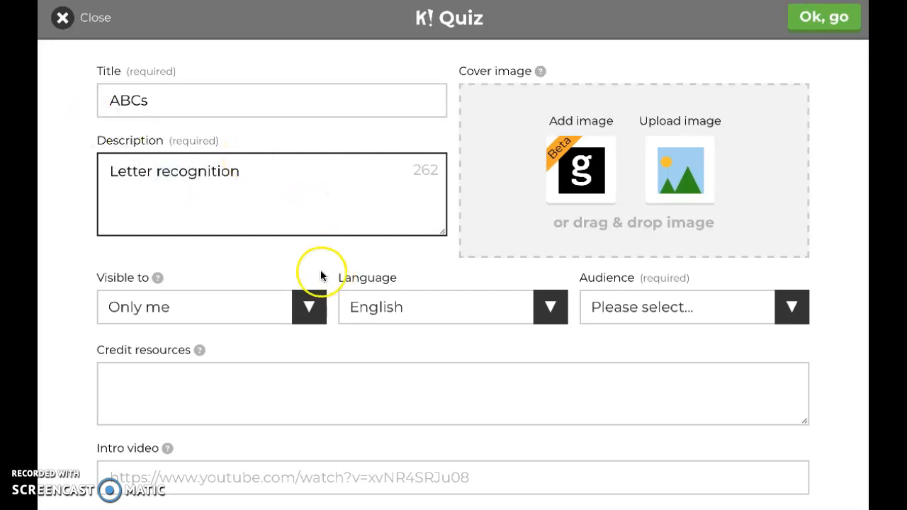
Keep visibility at Only me and language at English, set the audience to School, and confirm the quiz details.
{"action": "left_click", "coordinate": [315, 309]}
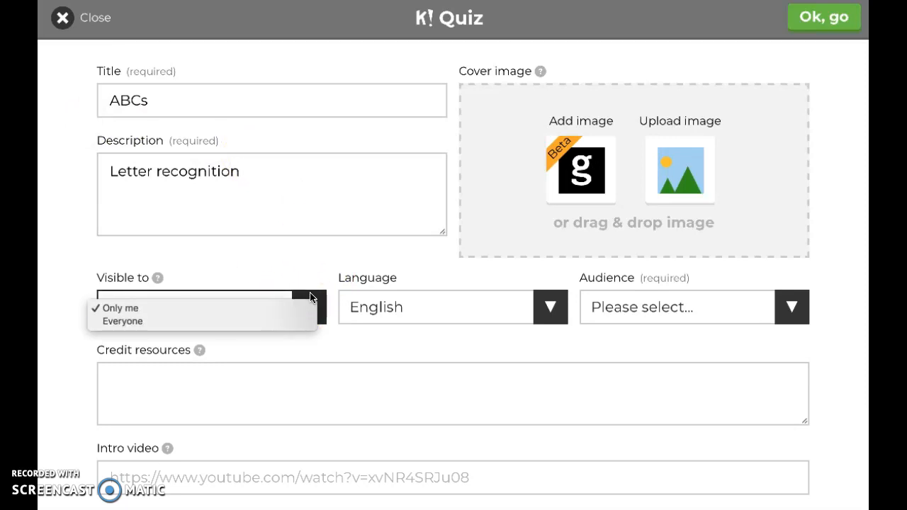
{"action": "left_click", "coordinate": [312, 299]}
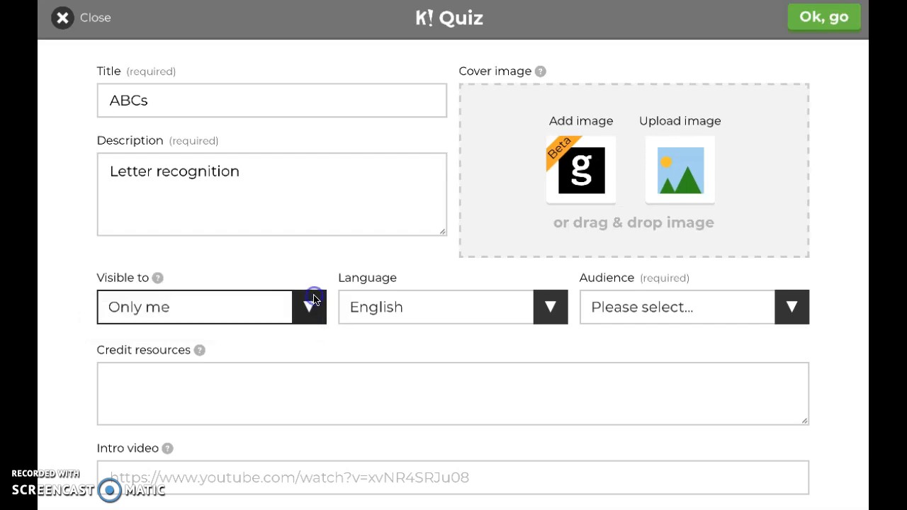
{"action": "left_click", "coordinate": [551, 309]}
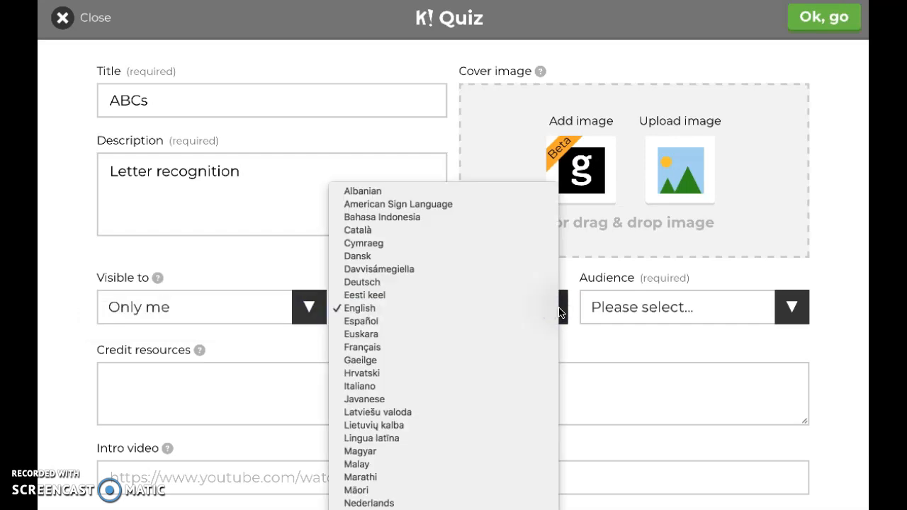
{"action": "left_click", "coordinate": [556, 311]}
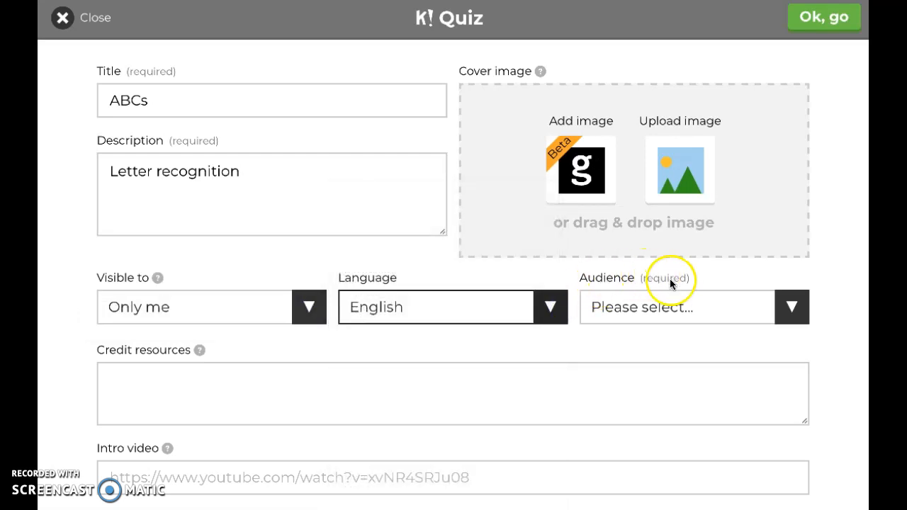
{"action": "left_click", "coordinate": [784, 301]}
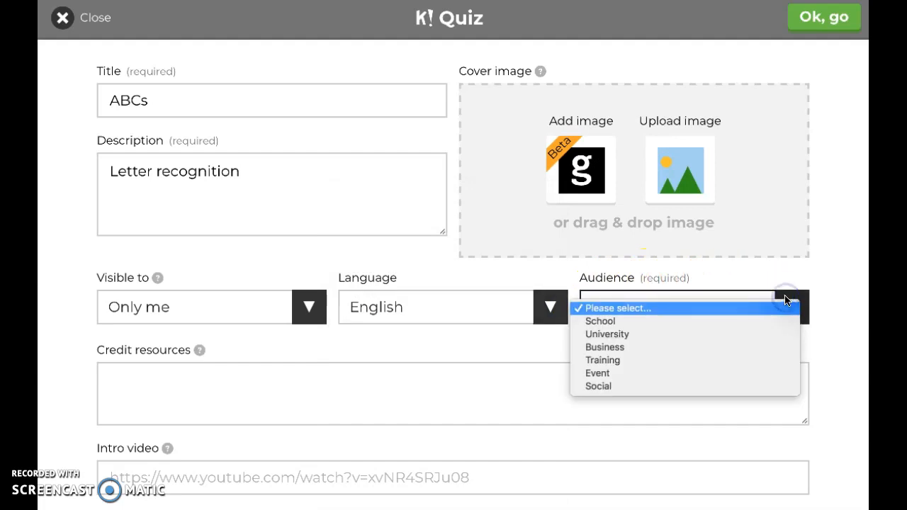
{"action": "left_click", "coordinate": [744, 319]}
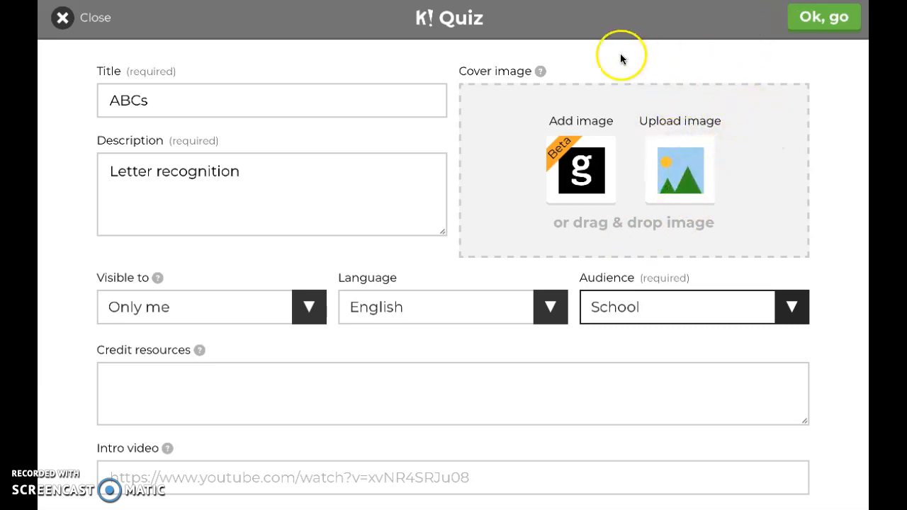
{"action": "left_click", "coordinate": [826, 27]}
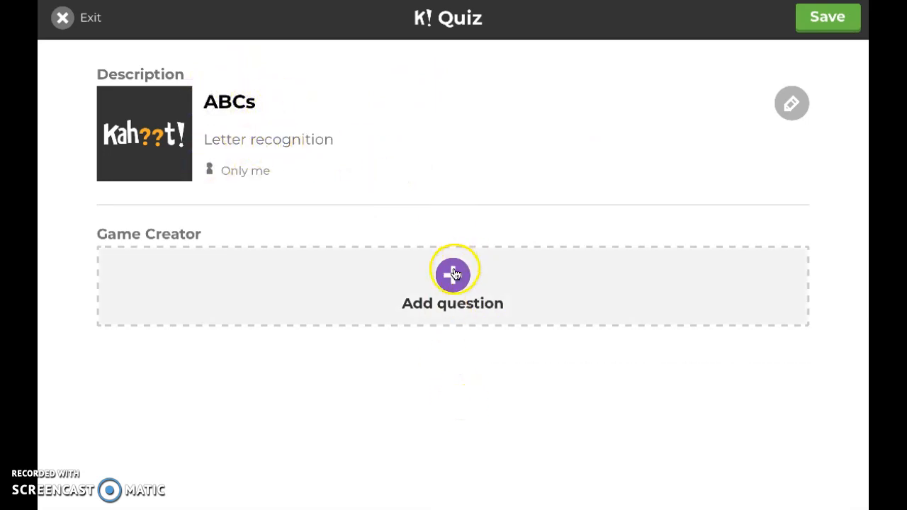
Add the first question to the quiz with the text "Which letter is the lower case Q?".
{"action": "left_click", "coordinate": [453, 274]}
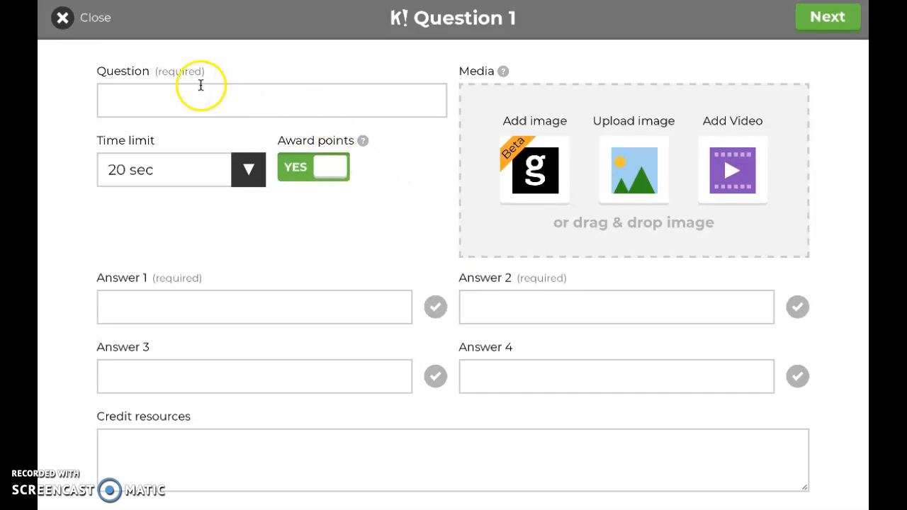
{"action": "left_click", "coordinate": [119, 99]}
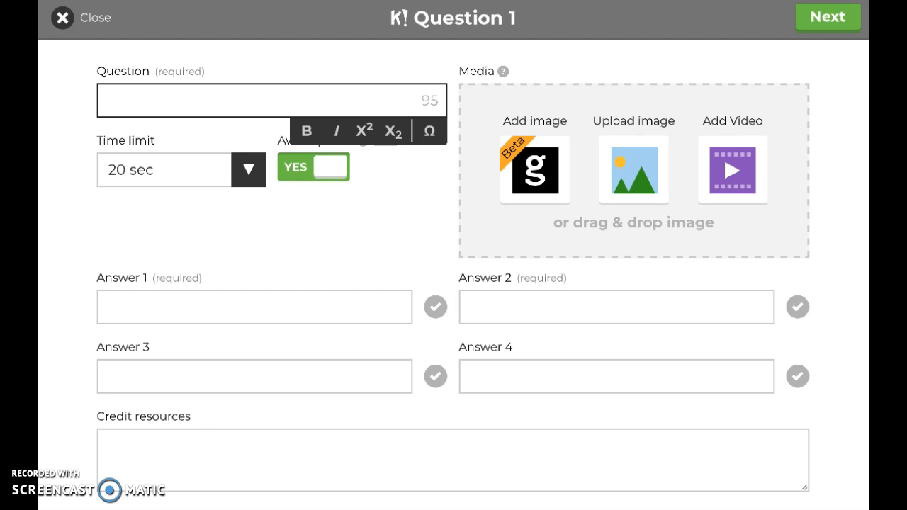
{"action": "type", "text": "What"}
{"action": "key", "text": "BackSpace"}
{"action": "key", "text": "BackSpace"}
{"action": "type", "text": "ich letter"}
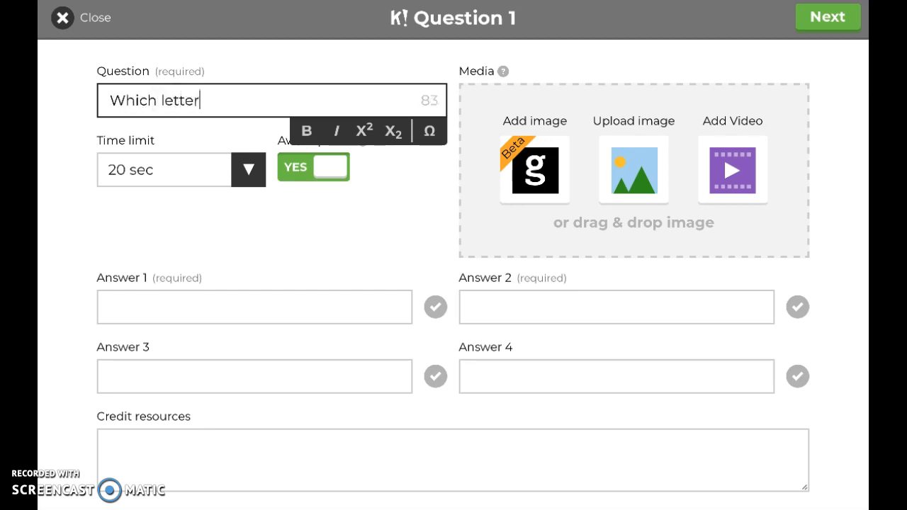
{"action": "type", "text": " is the lower case"}
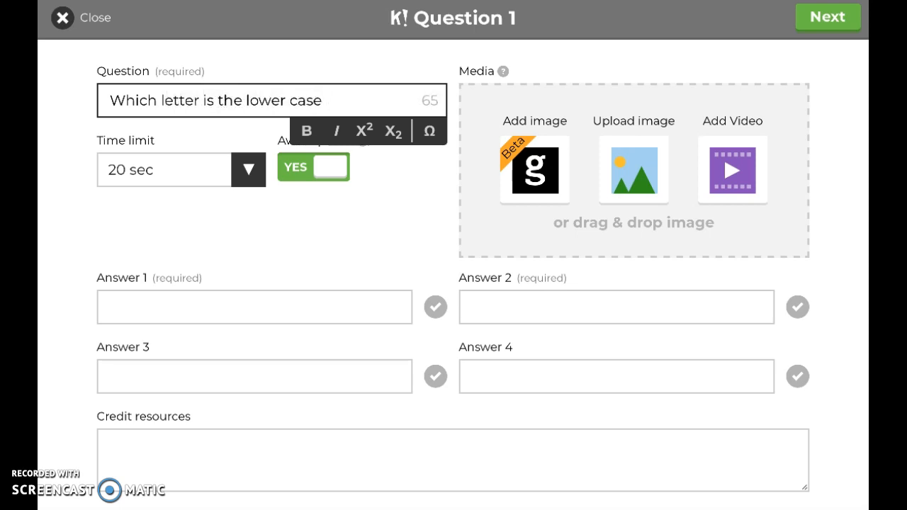
{"action": "type", "text": " Q"}
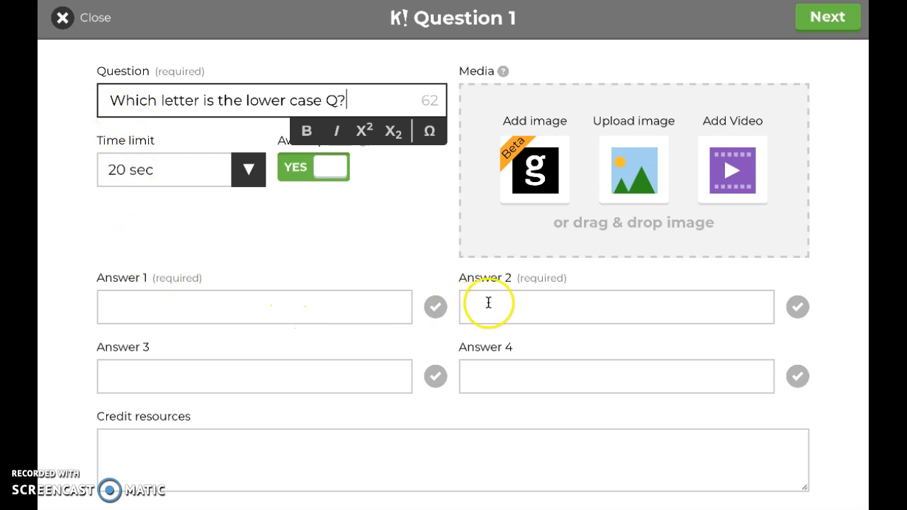
Fill in answers 1 to 4 of the question with p, y, q and t.
{"action": "left_click", "coordinate": [144, 309]}
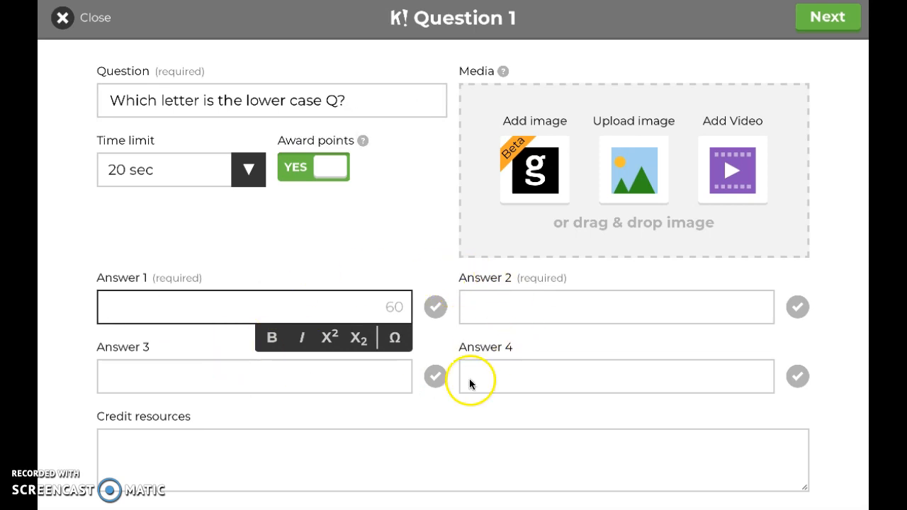
{"action": "left_click", "coordinate": [201, 304]}
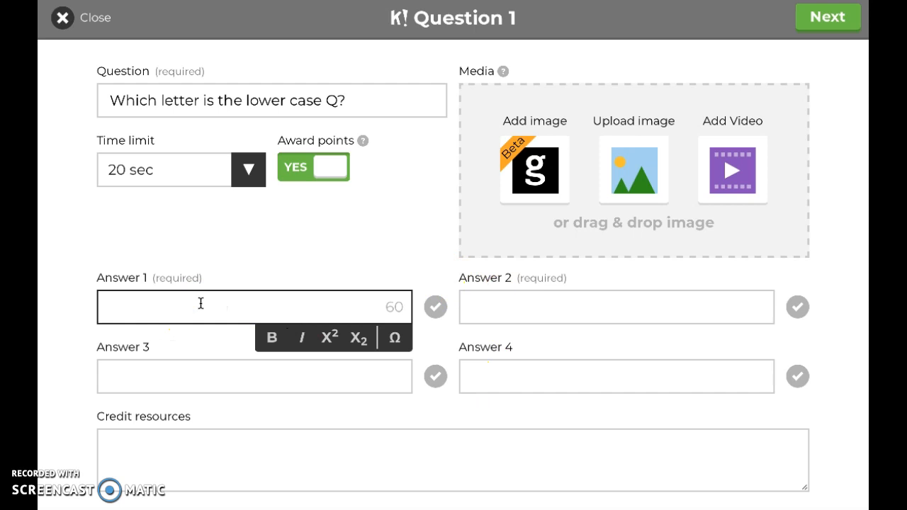
{"action": "type", "text": "p"}
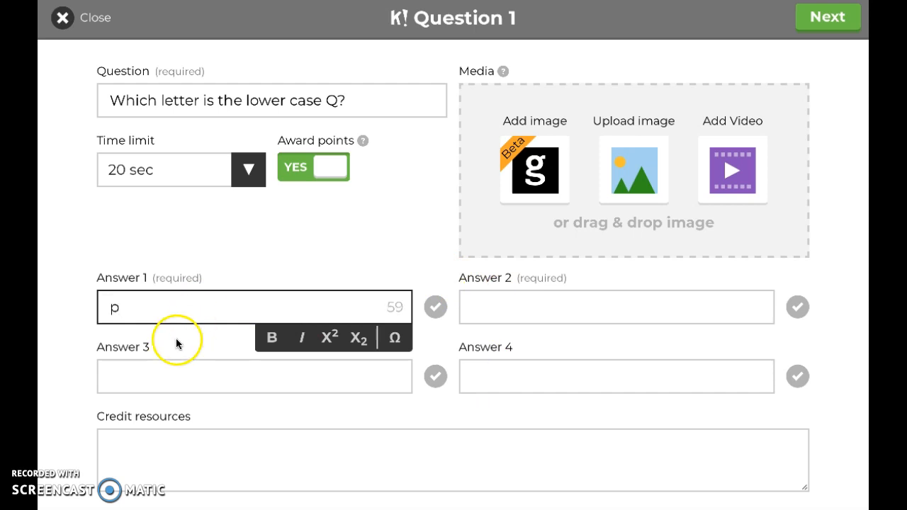
{"action": "left_click", "coordinate": [486, 309]}
{"action": "type", "text": "y"}
{"action": "left_click", "coordinate": [219, 376]}
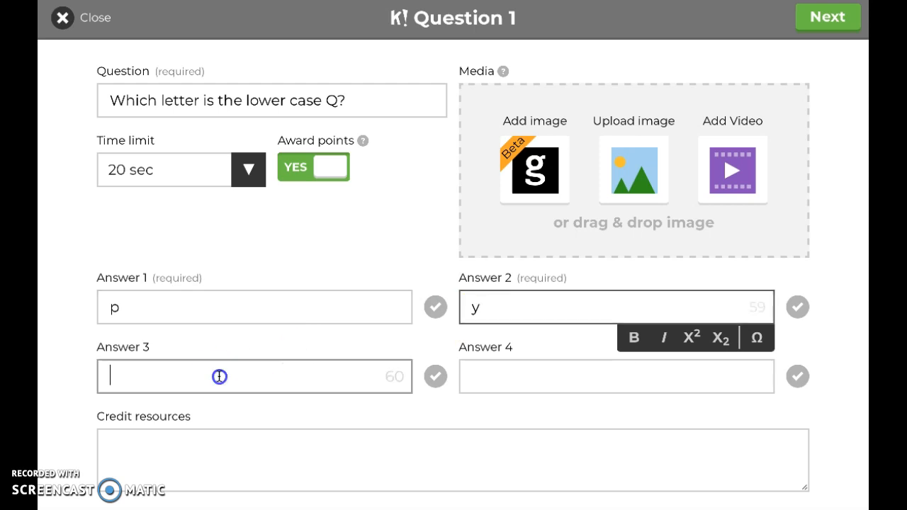
{"action": "type", "text": "q"}
{"action": "left_click", "coordinate": [507, 371]}
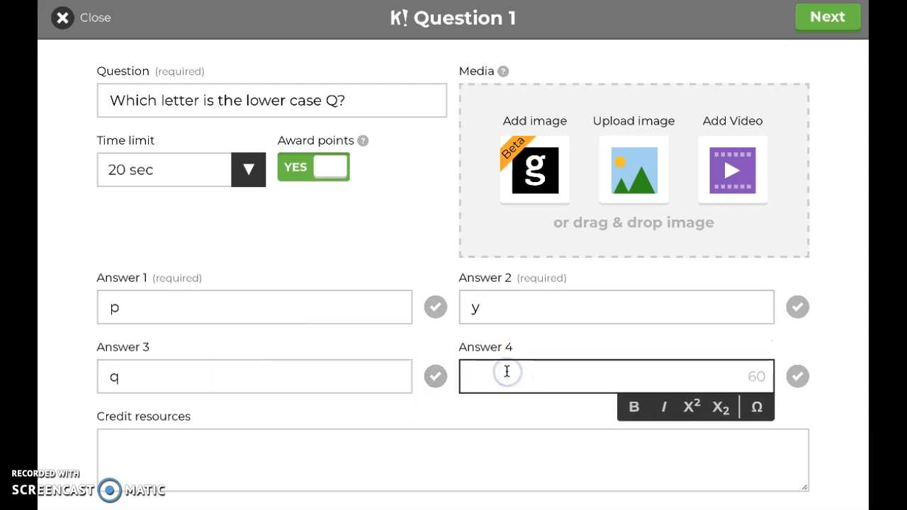
{"action": "type", "text": "t"}
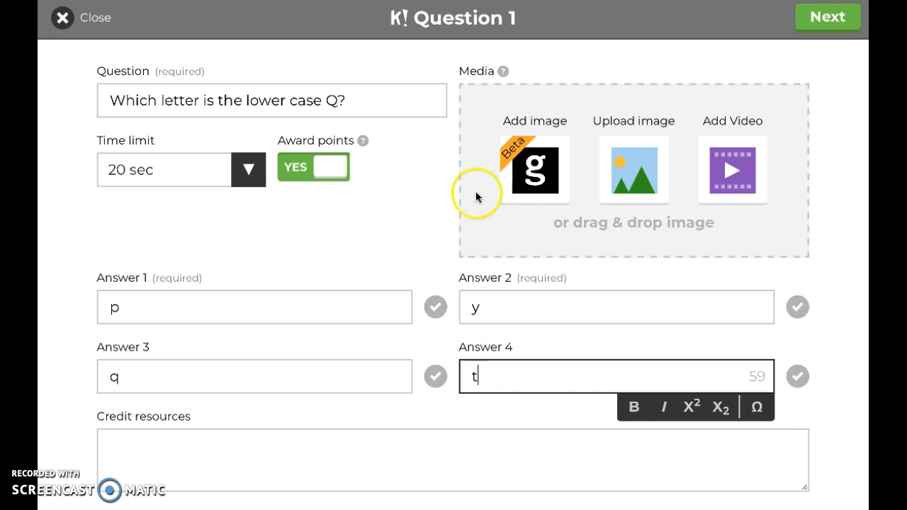
Mark answer q as correct and finish the question, keeping its time limit at 20s.
{"action": "left_click", "coordinate": [435, 378]}
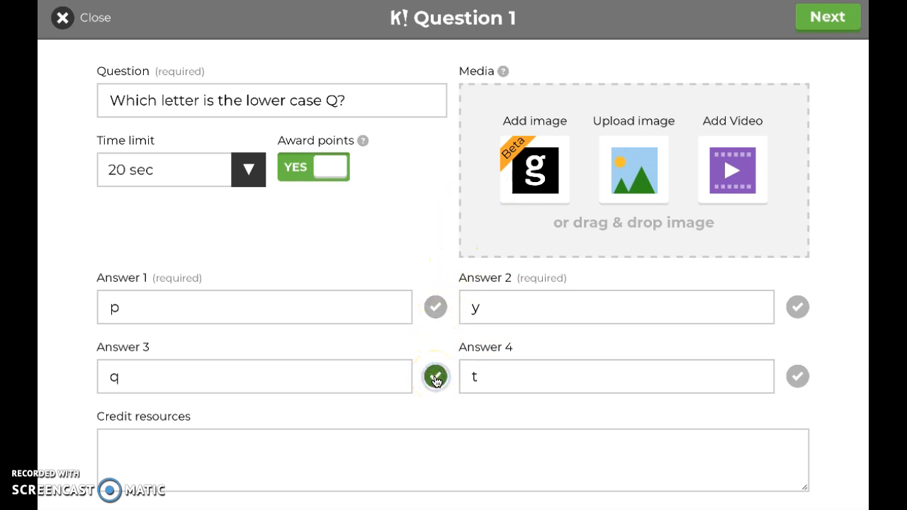
{"action": "left_click", "coordinate": [828, 21]}
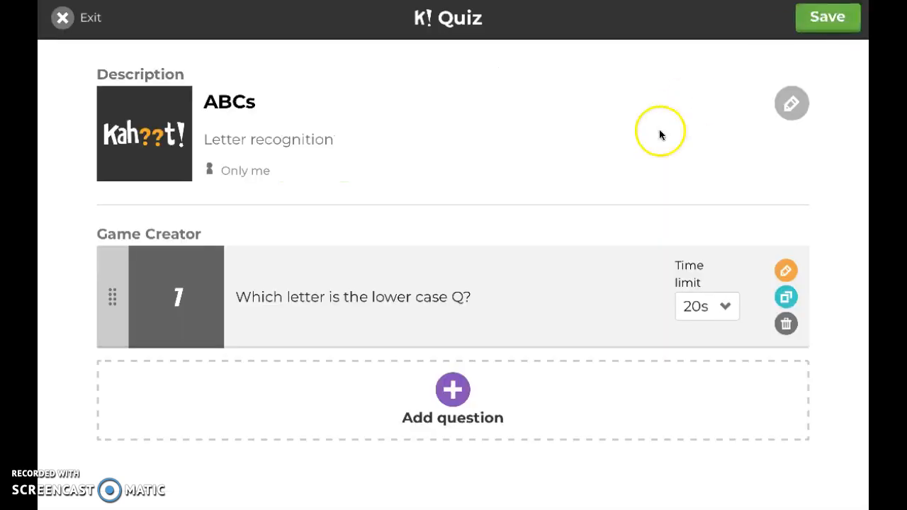
{"action": "left_click", "coordinate": [728, 306]}
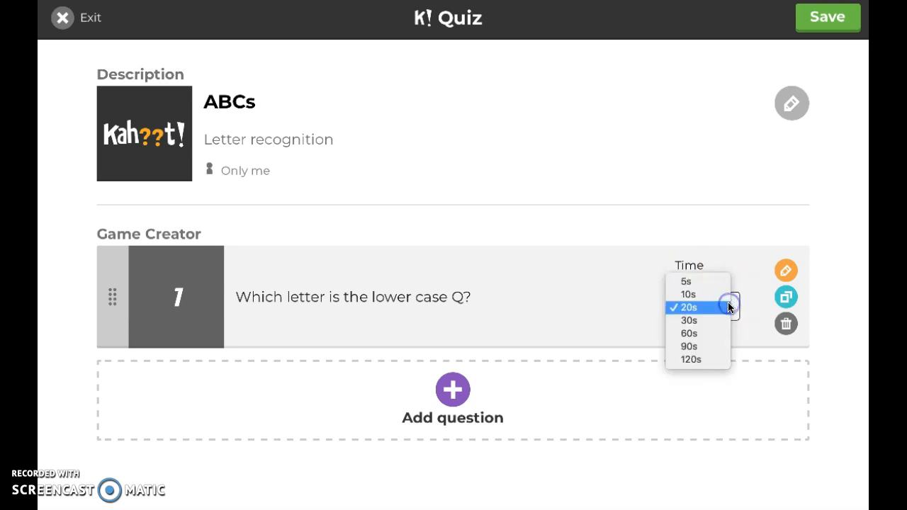
{"action": "left_click", "coordinate": [692, 307]}
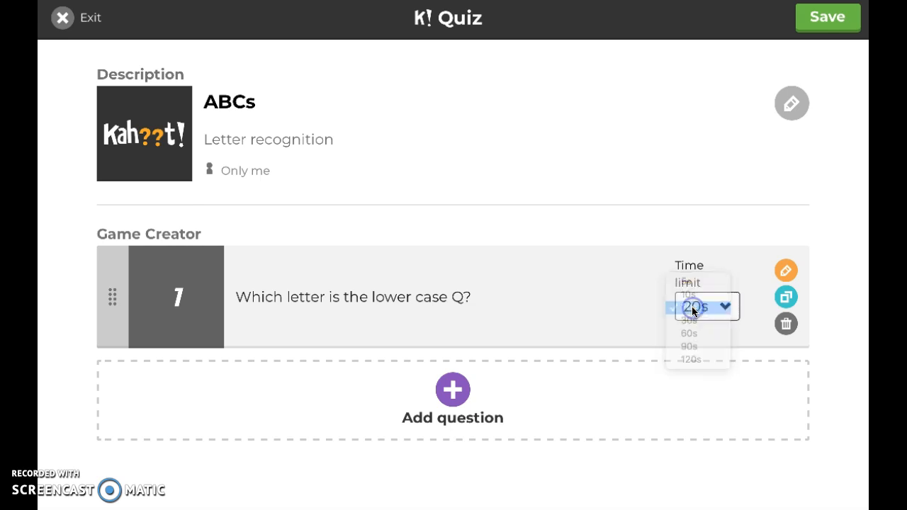
Add a second question to the quiz with the text "Which letter is the lower case F?".
{"action": "left_click", "coordinate": [452, 391]}
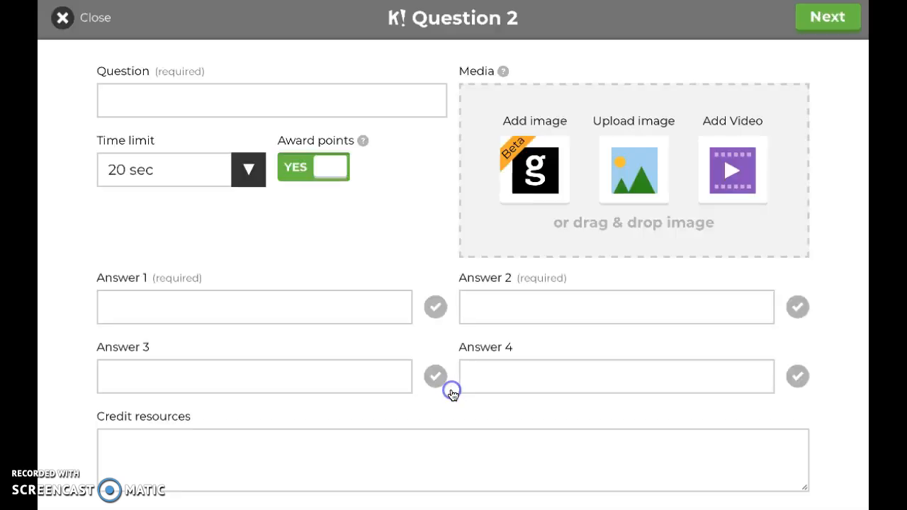
{"action": "left_click", "coordinate": [203, 94]}
{"action": "type", "text": "Which lette"}
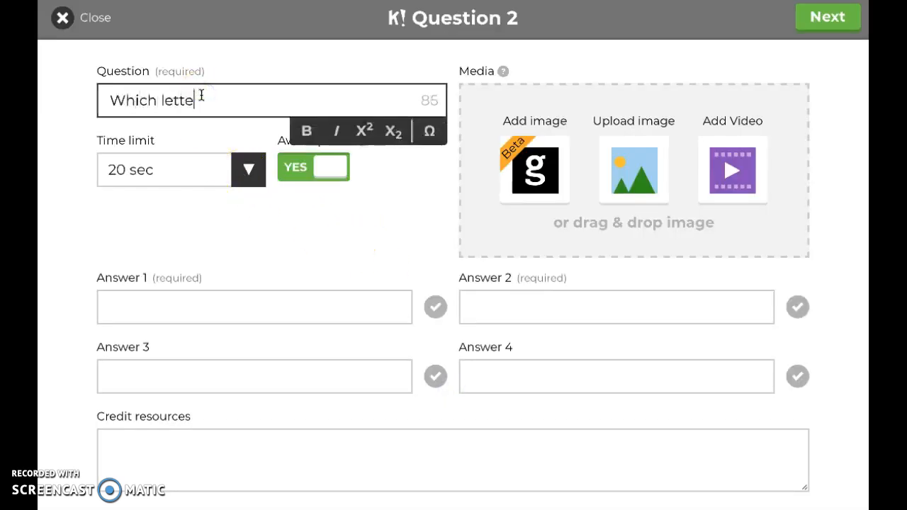
{"action": "type", "text": "r is the"}
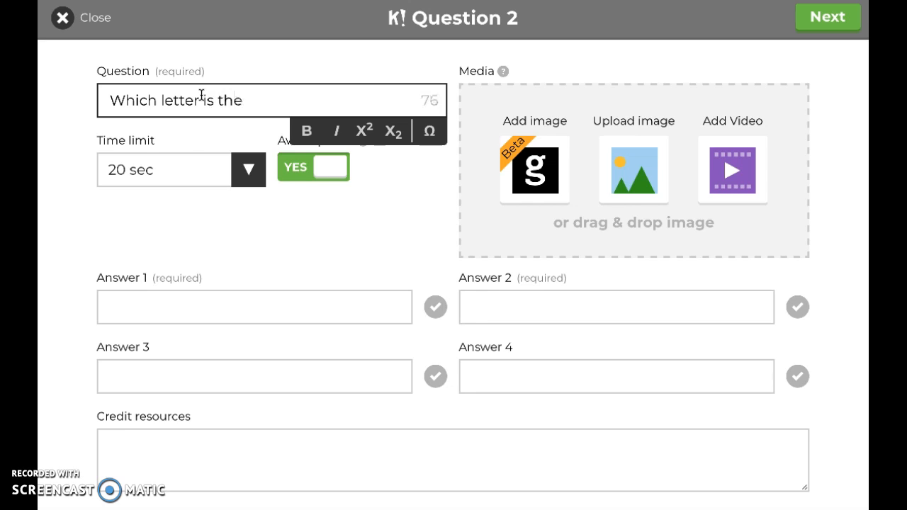
{"action": "type", "text": " lower cas"}
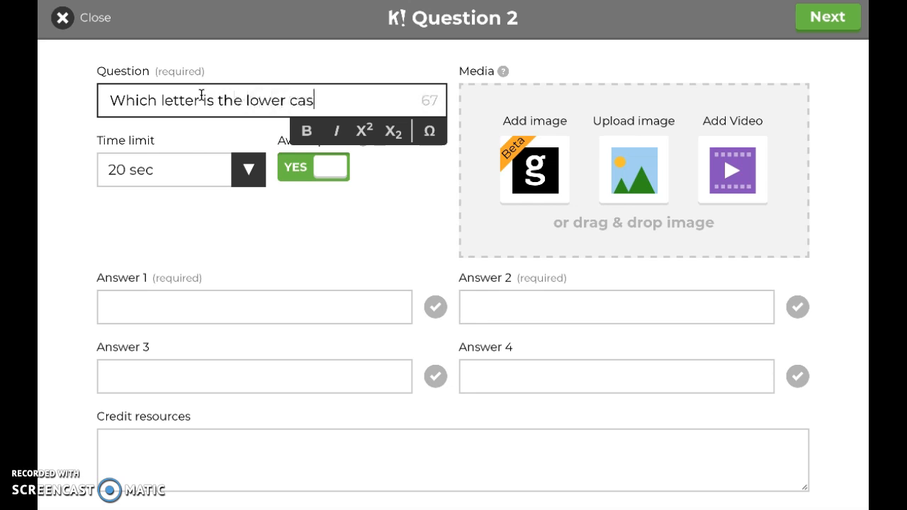
{"action": "type", "text": "e F?"}
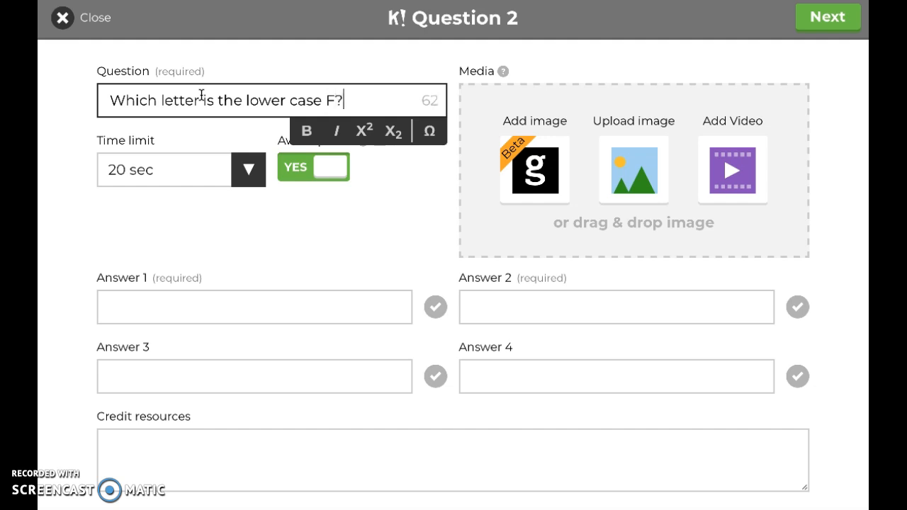
Set the second question's time limit to 10 sec.
{"action": "left_click", "coordinate": [246, 304]}
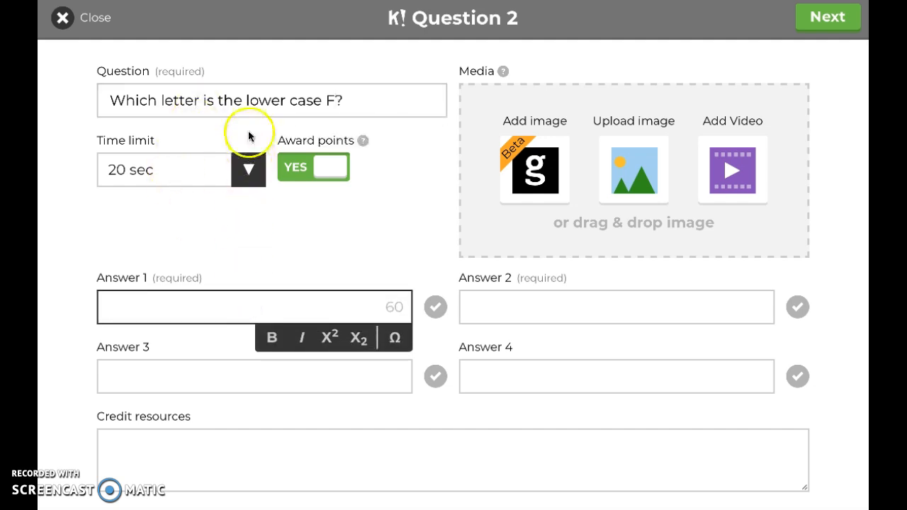
{"action": "left_click", "coordinate": [248, 162]}
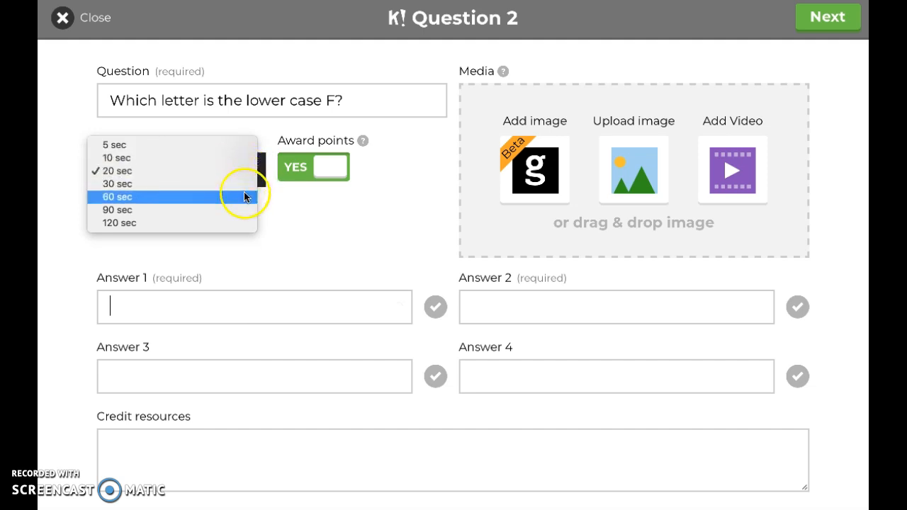
{"action": "left_click", "coordinate": [247, 161]}
Fill in answers 1 to 4 with f, v, e and k, then mark f as correct and finish the question.
{"action": "left_click", "coordinate": [216, 302]}
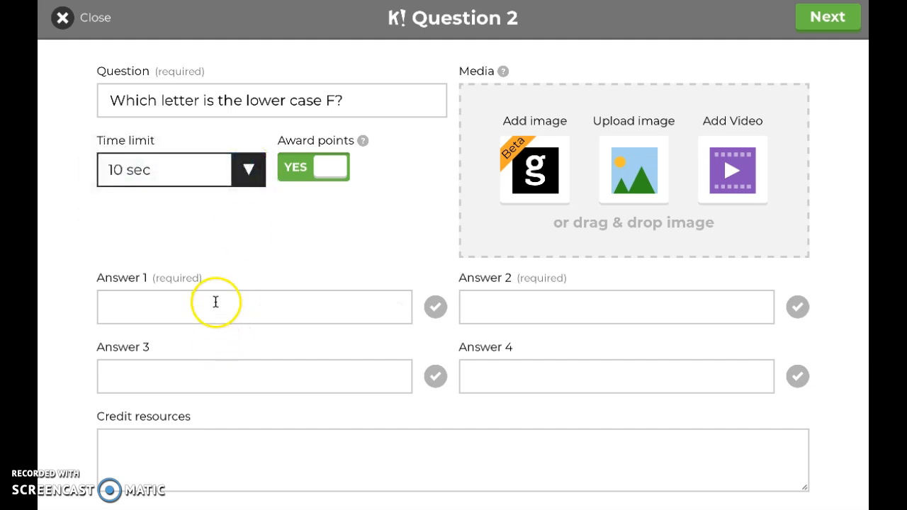
{"action": "type", "text": "f"}
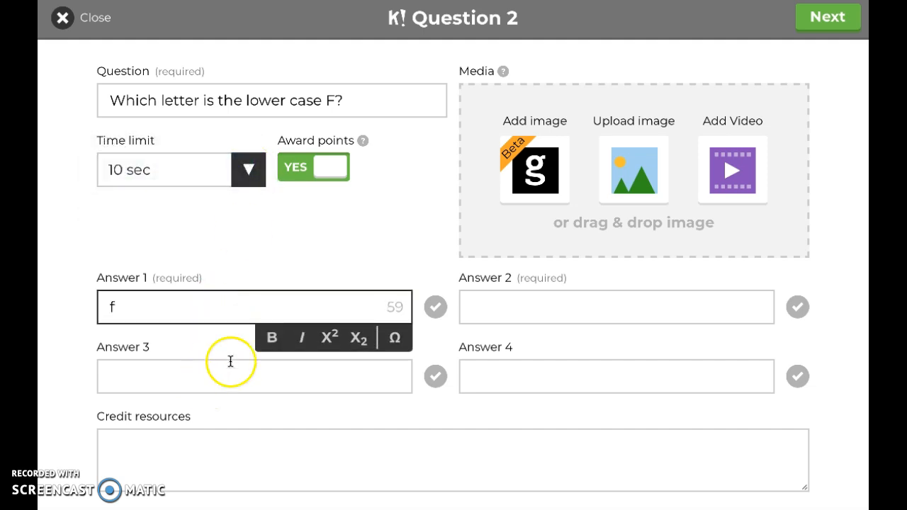
{"action": "left_click", "coordinate": [477, 307]}
{"action": "type", "text": "v"}
{"action": "left_click", "coordinate": [319, 372]}
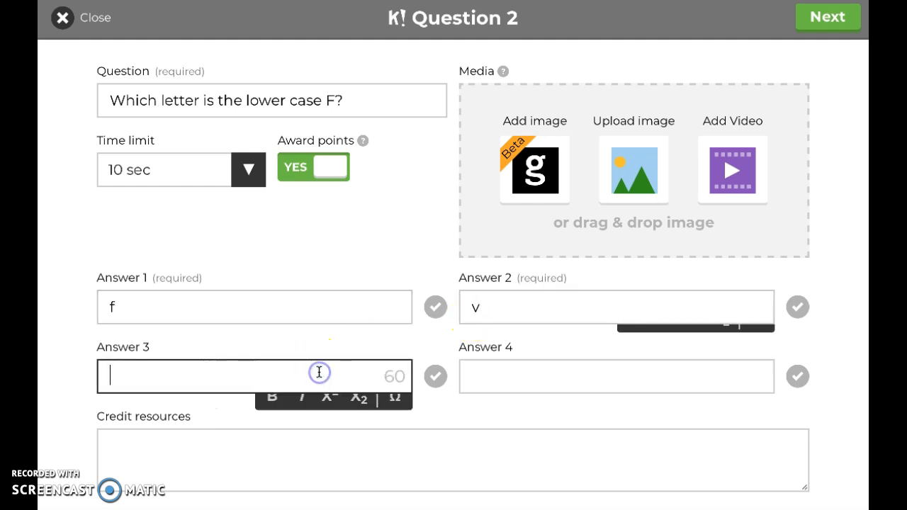
{"action": "type", "text": "e"}
{"action": "left_click", "coordinate": [511, 373]}
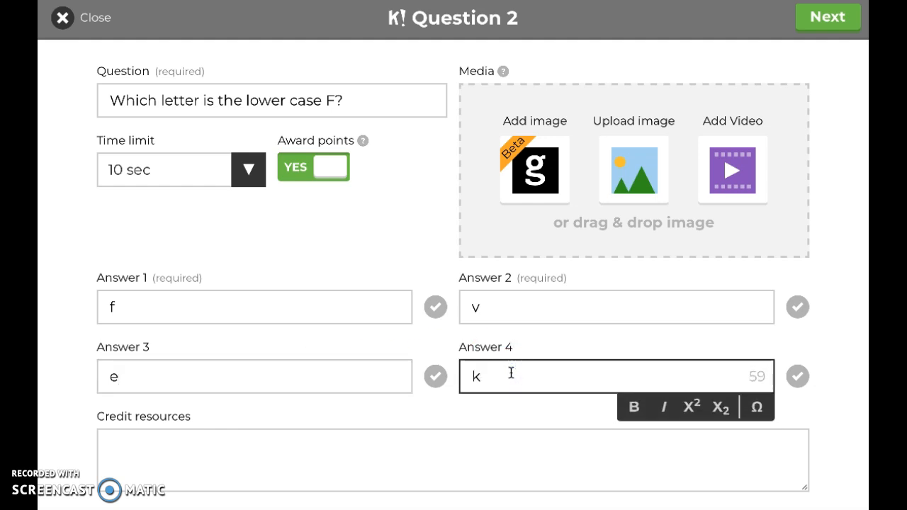
{"action": "left_click", "coordinate": [436, 309]}
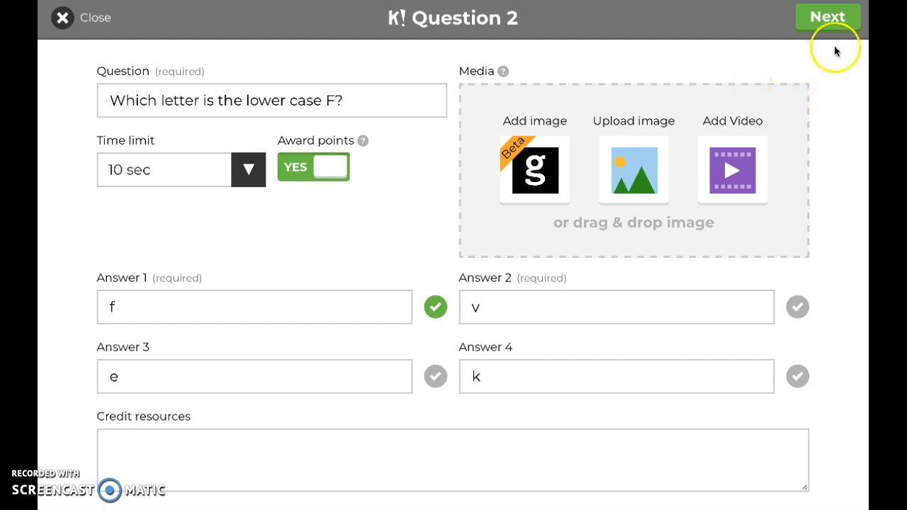
{"action": "left_click", "coordinate": [828, 18]}
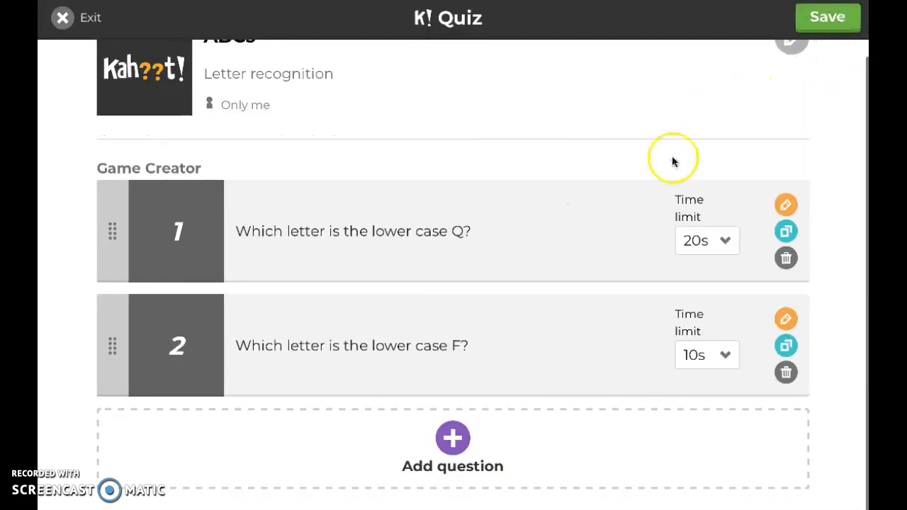
Save the two-question ABCs quiz and return to the list of created kahoots.
{"action": "scroll", "coordinate": [672, 156], "scroll_direction": "up", "scroll_amount": 1}
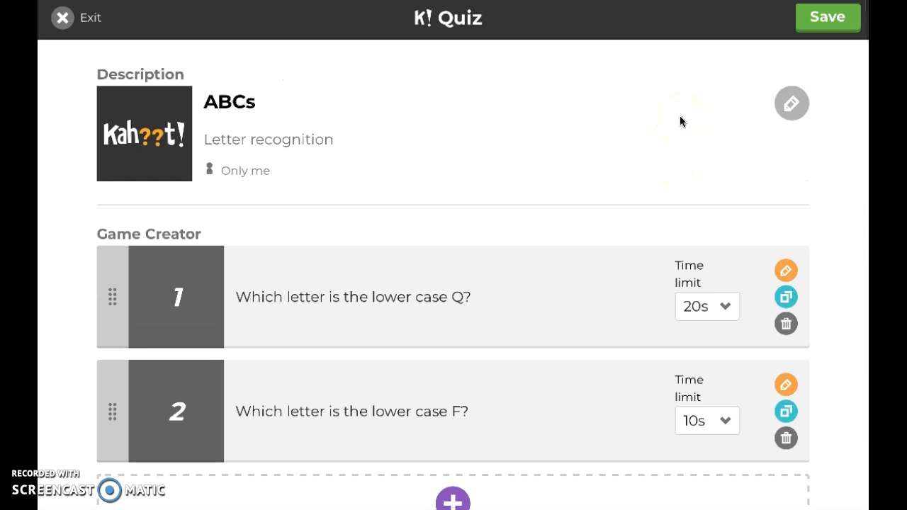
{"action": "left_click", "coordinate": [724, 117]}
{"action": "left_click", "coordinate": [828, 21]}
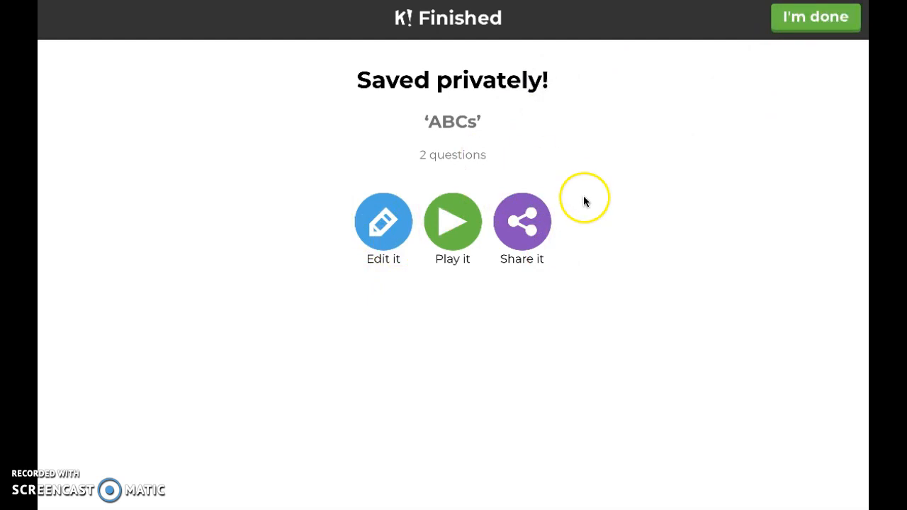
{"action": "left_click", "coordinate": [818, 27]}
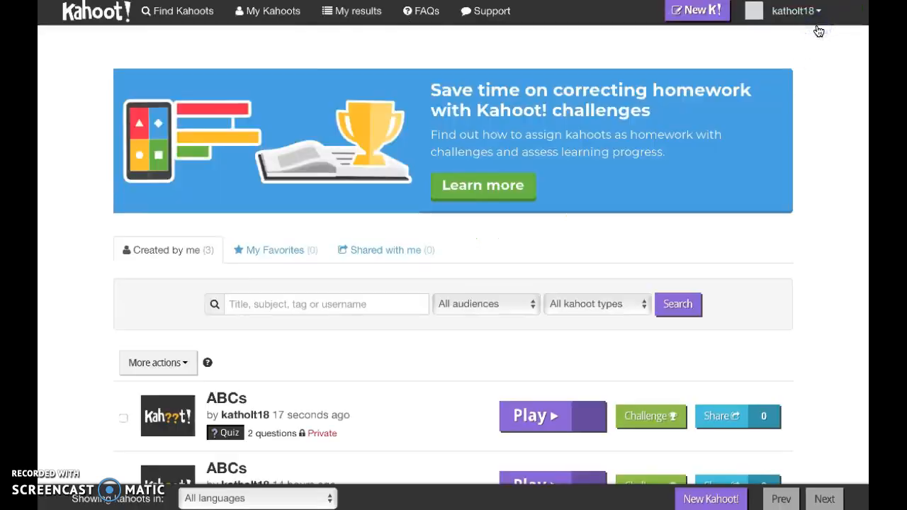
Start playing the newly saved ABCs quiz with 2 questions from the kahoot list.
{"action": "scroll", "coordinate": [800, 183], "scroll_direction": "down", "scroll_amount": 1}
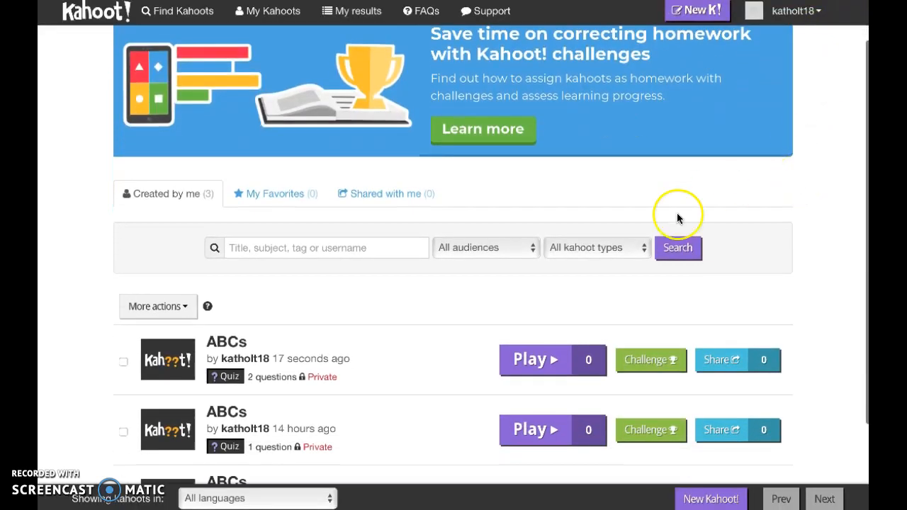
{"action": "mouse_move", "coordinate": [270, 343]}
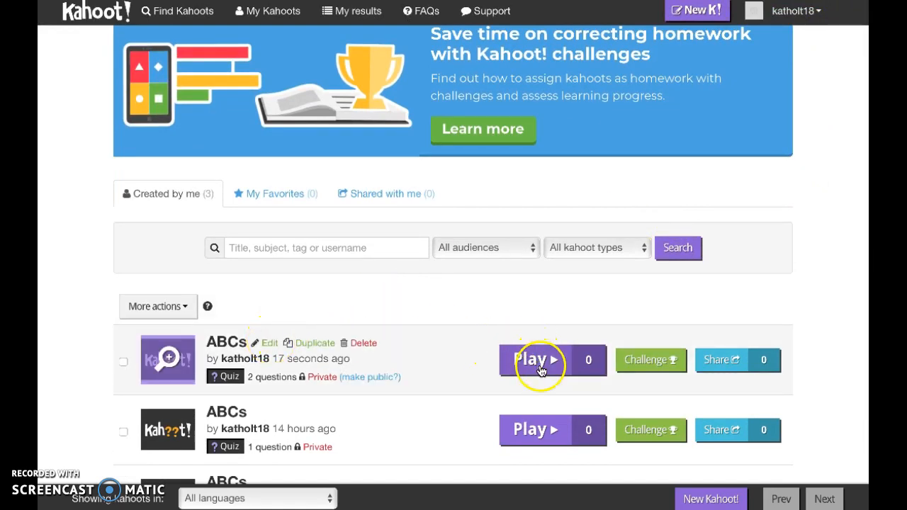
{"action": "scroll", "coordinate": [434, 336], "scroll_direction": "down", "scroll_amount": 1}
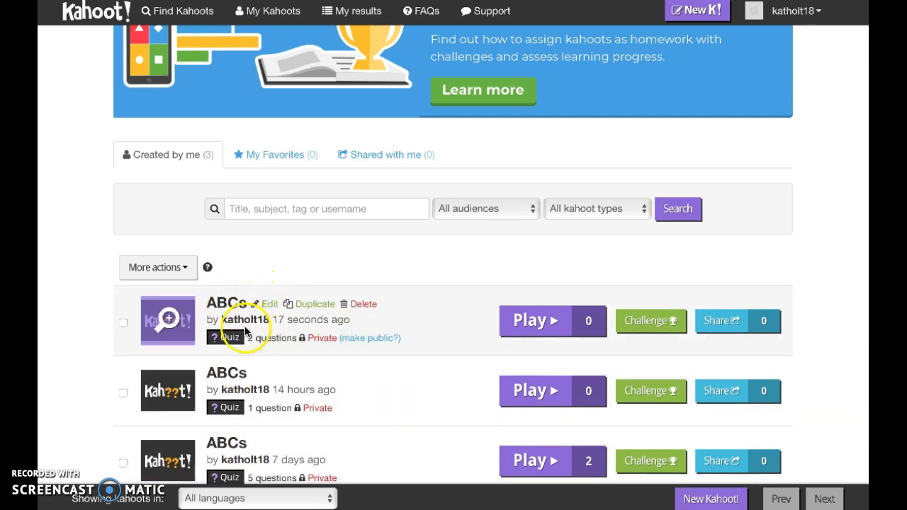
{"action": "left_click", "coordinate": [541, 338]}
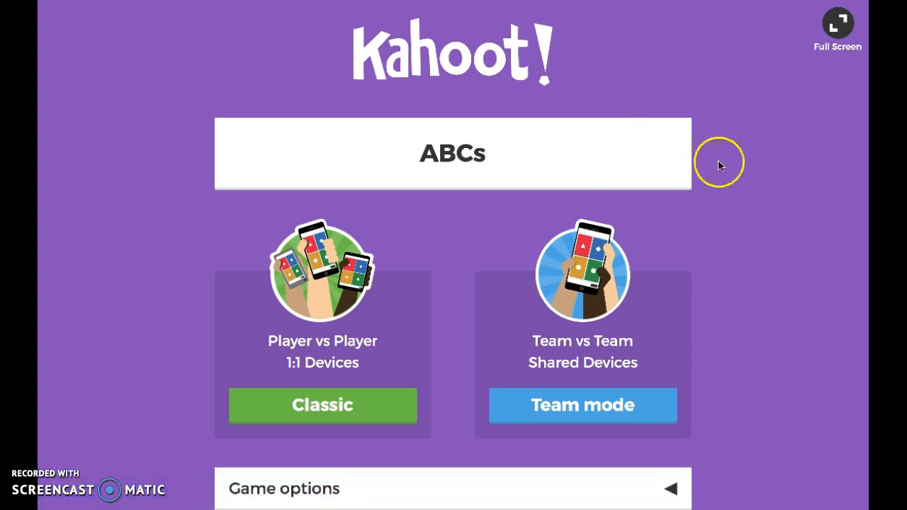
Launch the quiz in Classic mode, Player vs Player on 1:1 devices.
{"action": "scroll", "coordinate": [719, 163], "scroll_direction": "down", "scroll_amount": 1}
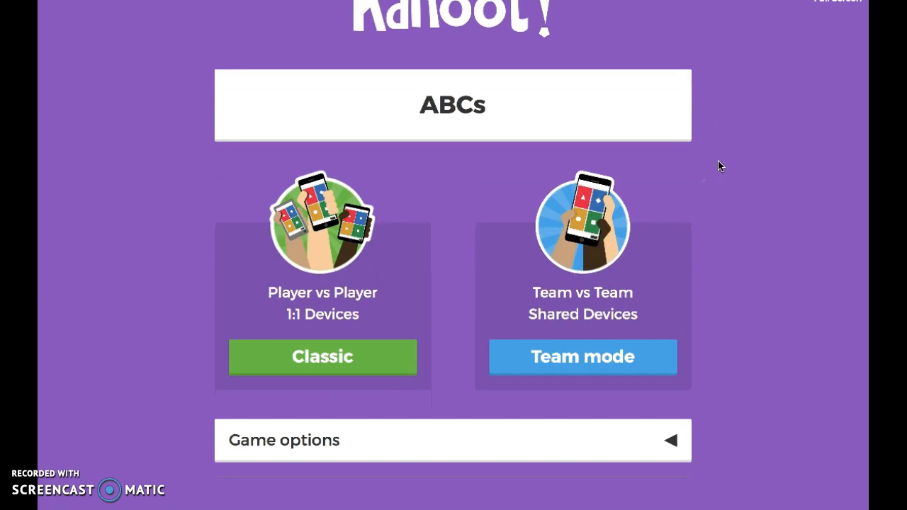
{"action": "scroll", "coordinate": [718, 166], "scroll_direction": "up", "scroll_amount": 1}
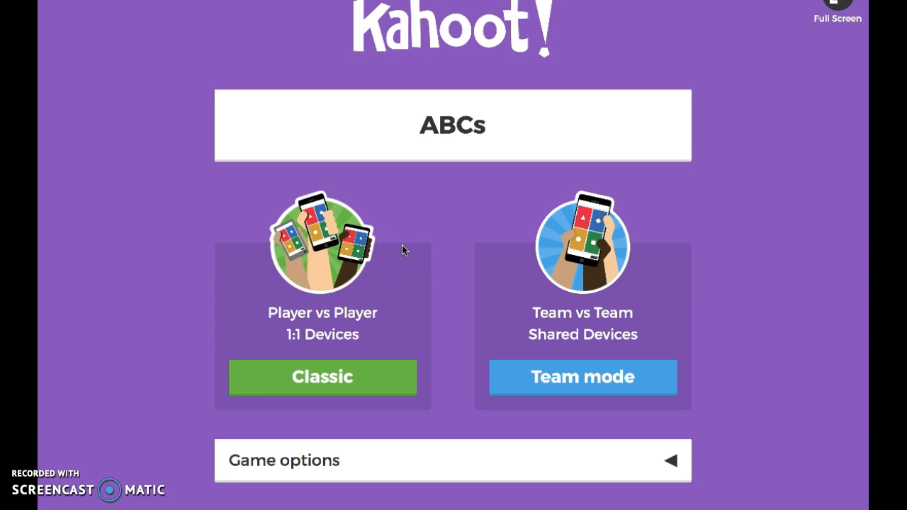
{"action": "left_click", "coordinate": [325, 372]}
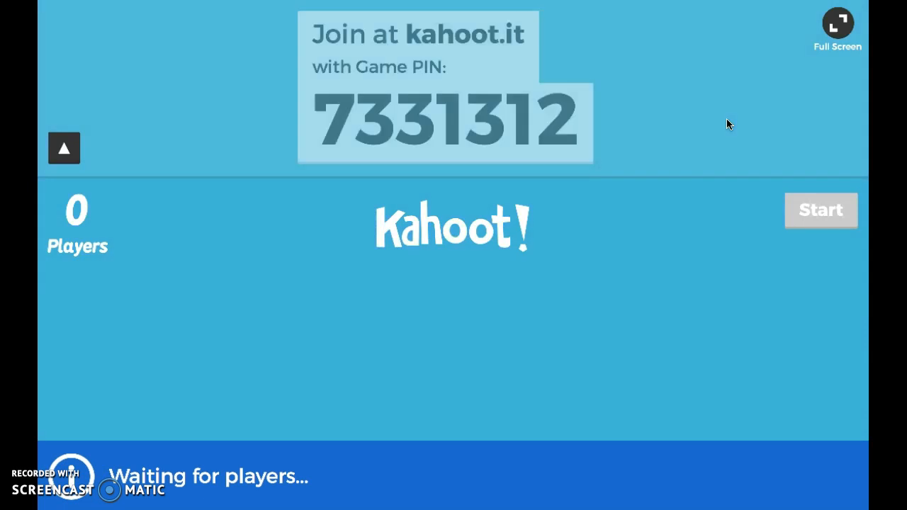
Copy the game PIN from the host lobby and switch to the kahoot.it join page.
{"action": "left_click", "coordinate": [552, 154]}
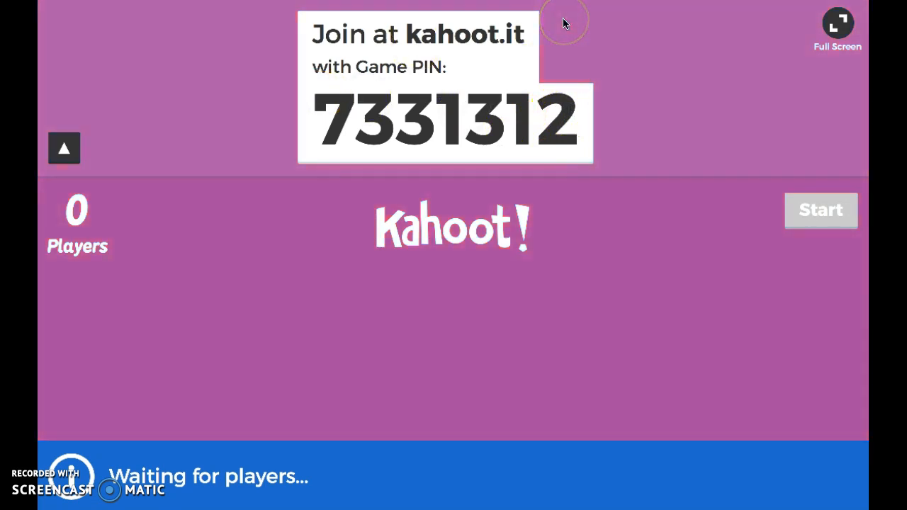
{"action": "left_click", "coordinate": [541, 101]}
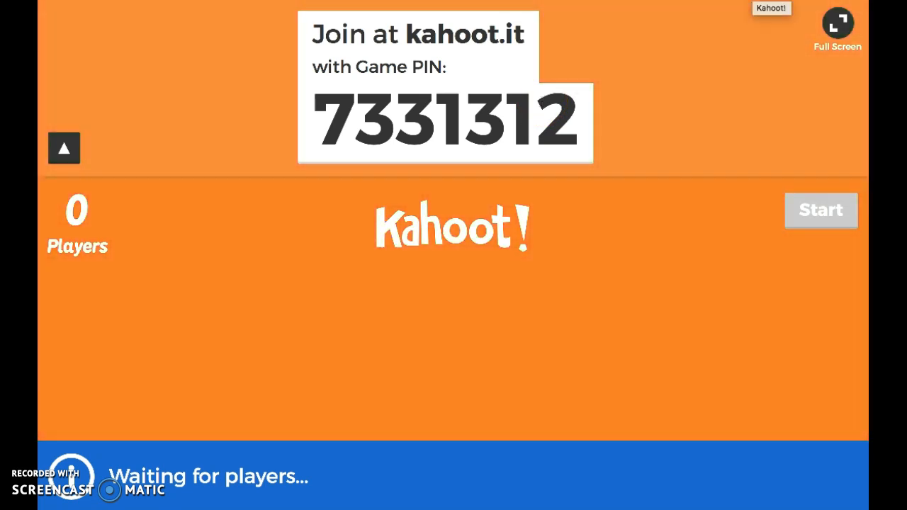
{"action": "left_click", "coordinate": [755, 2]}
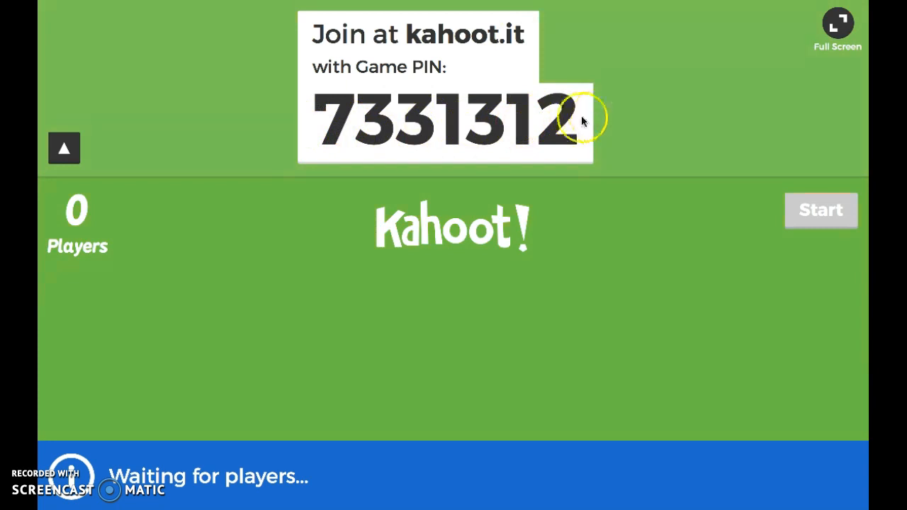
{"action": "left_click_drag", "start_coordinate": [576, 117], "coordinate": [321, 115]}
{"action": "key", "text": "ctrl+c"}
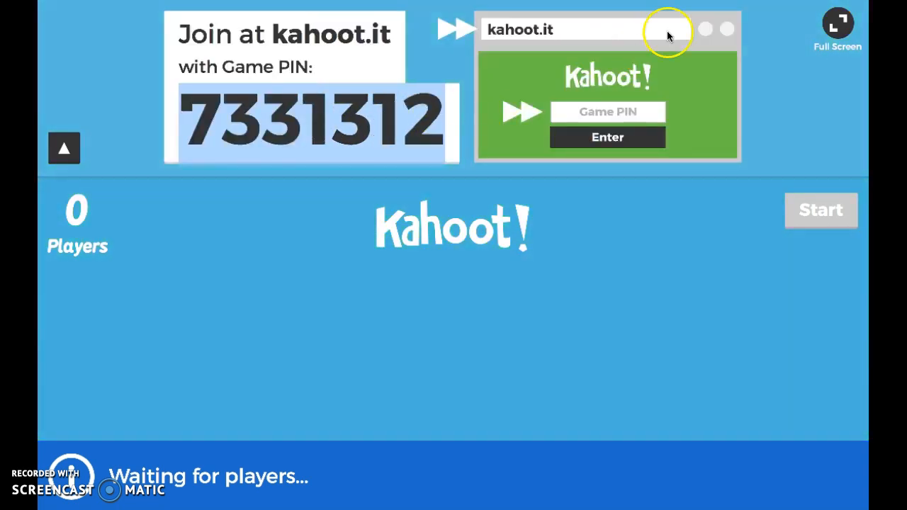
{"action": "key", "text": "ctrl+Tab"}
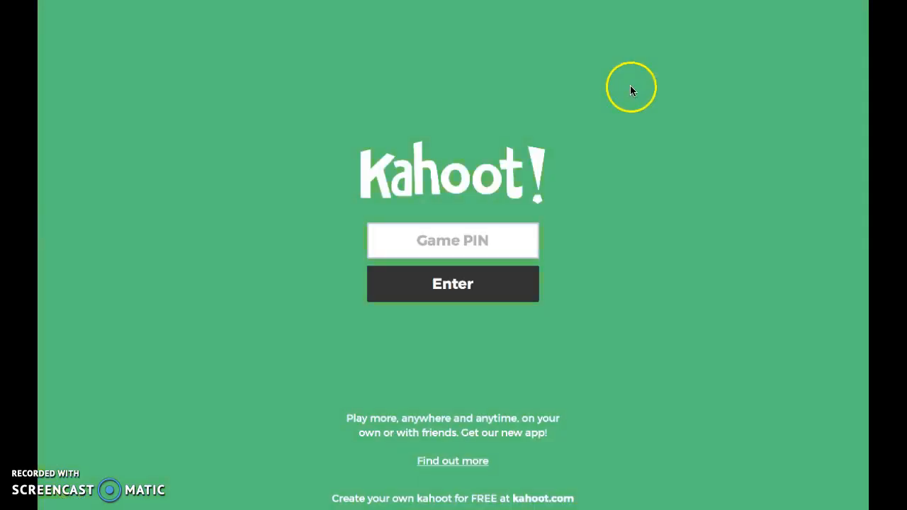
Paste the copied game PIN on the join page and submit it.
{"action": "left_click", "coordinate": [440, 245]}
{"action": "key", "text": "ctrl+v"}
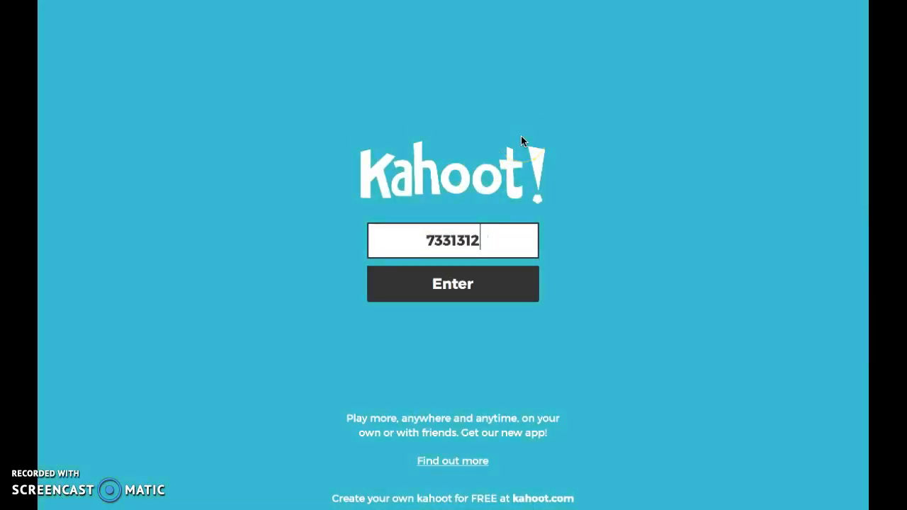
{"action": "left_click", "coordinate": [453, 285]}
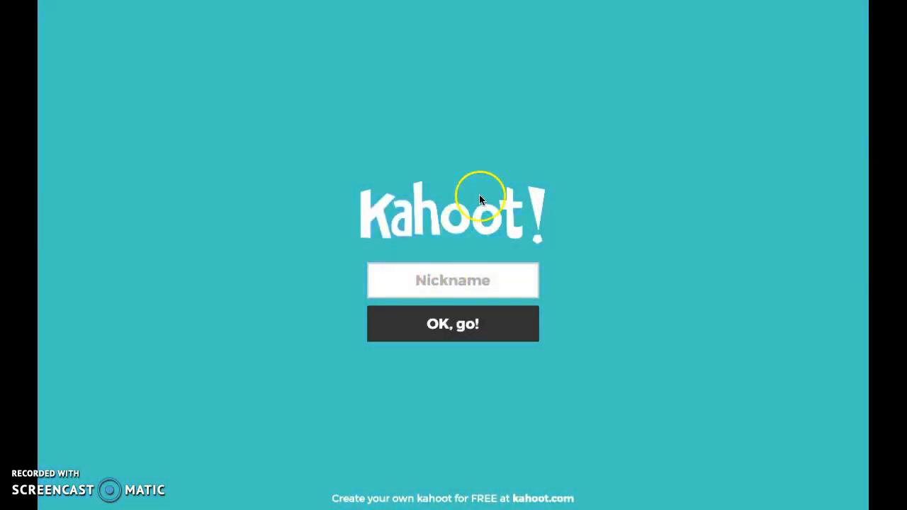
Enter the player's nickname and join the game.
{"action": "left_click", "coordinate": [444, 279]}
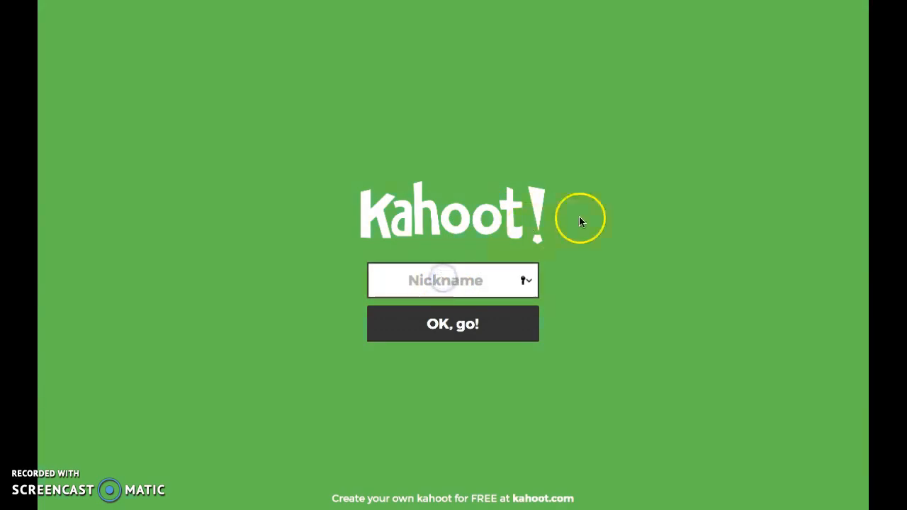
{"action": "type", "text": "Kat"}
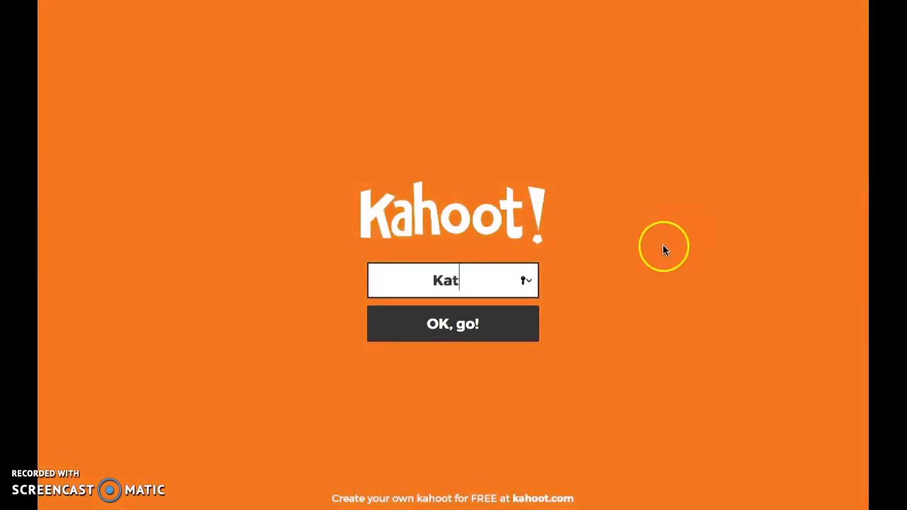
{"action": "left_click", "coordinate": [450, 329]}
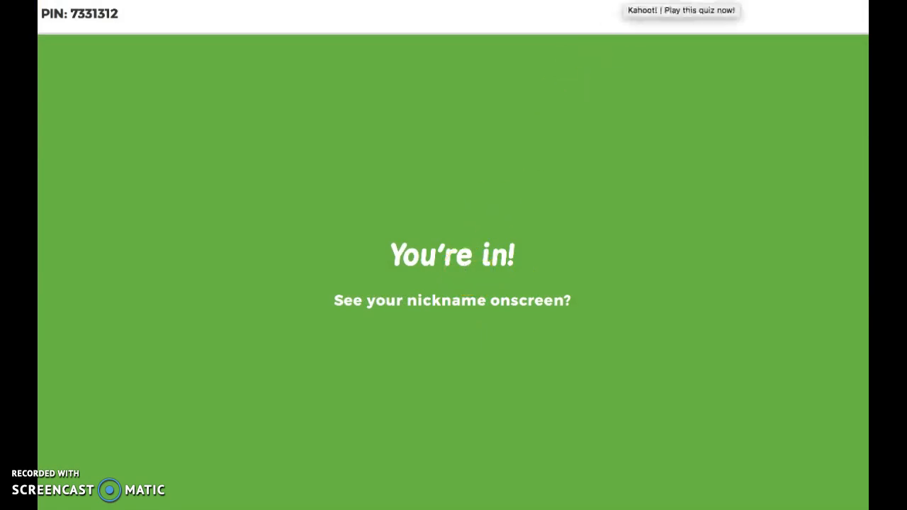
Return to the host lobby and start the ABCs game with the joined player.
{"action": "left_click", "coordinate": [620, 1]}
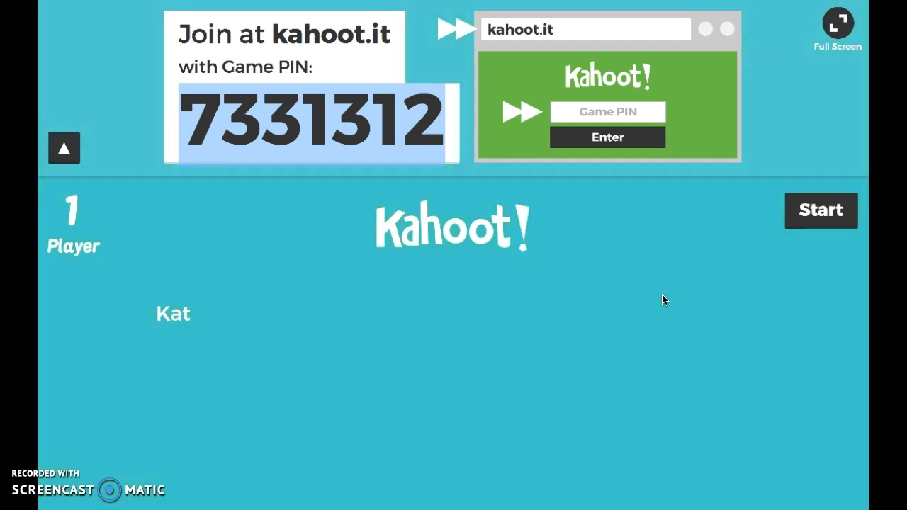
{"action": "left_click", "coordinate": [821, 217]}
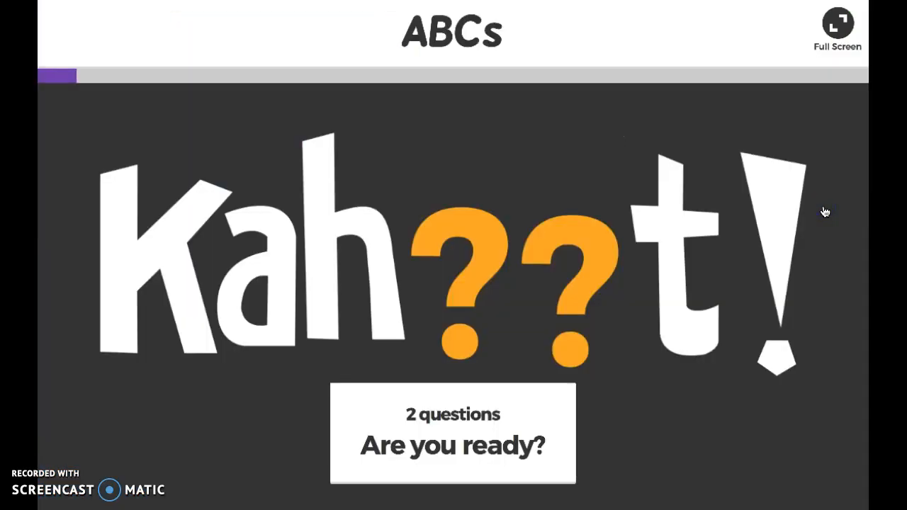